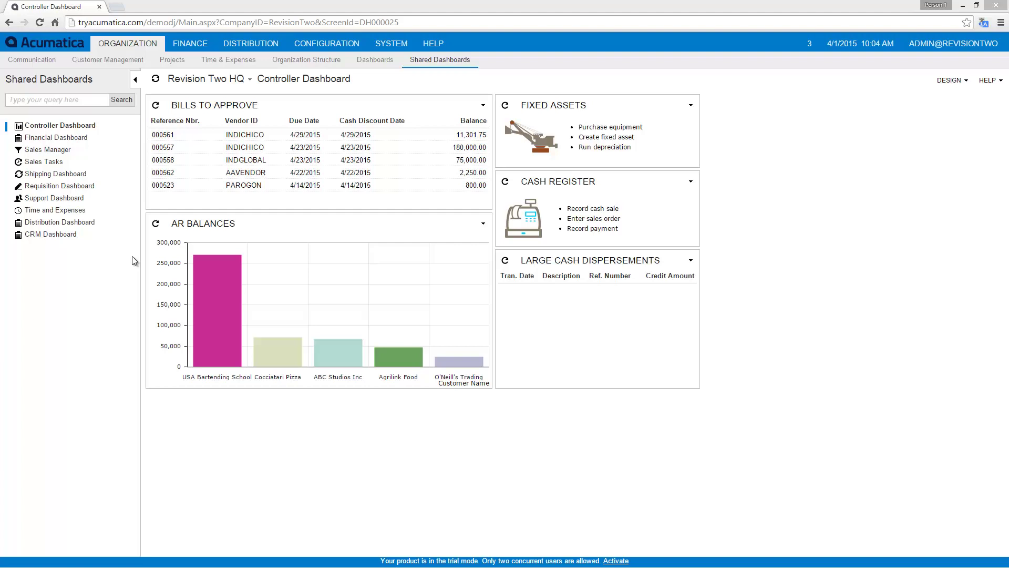
- Check the ERP features list to confirm Multi-Branch Support and Inter-Branch Transactions are enabled
{"action": "left_click", "coordinate": [301, 45]}
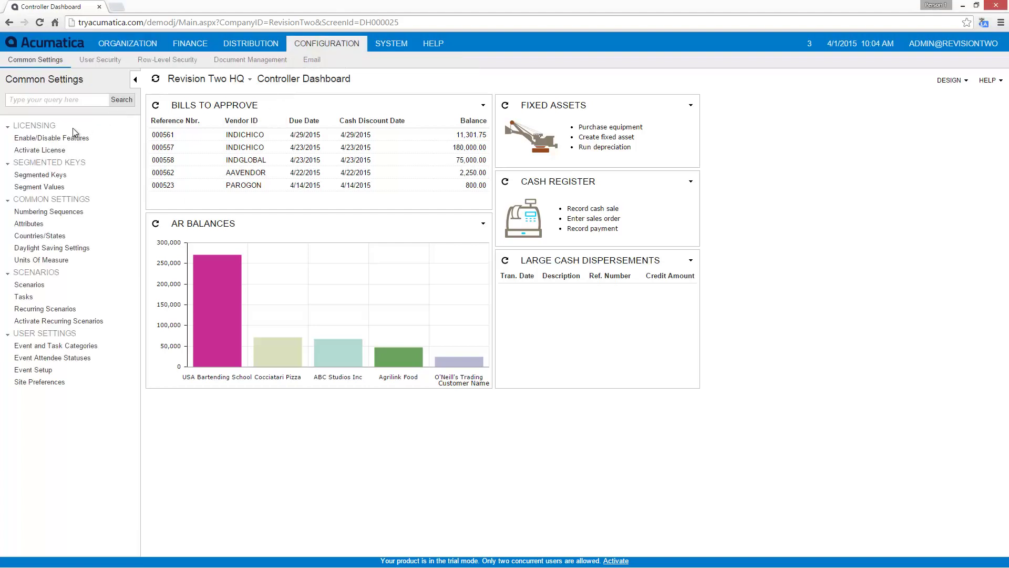
{"action": "left_click", "coordinate": [61, 139]}
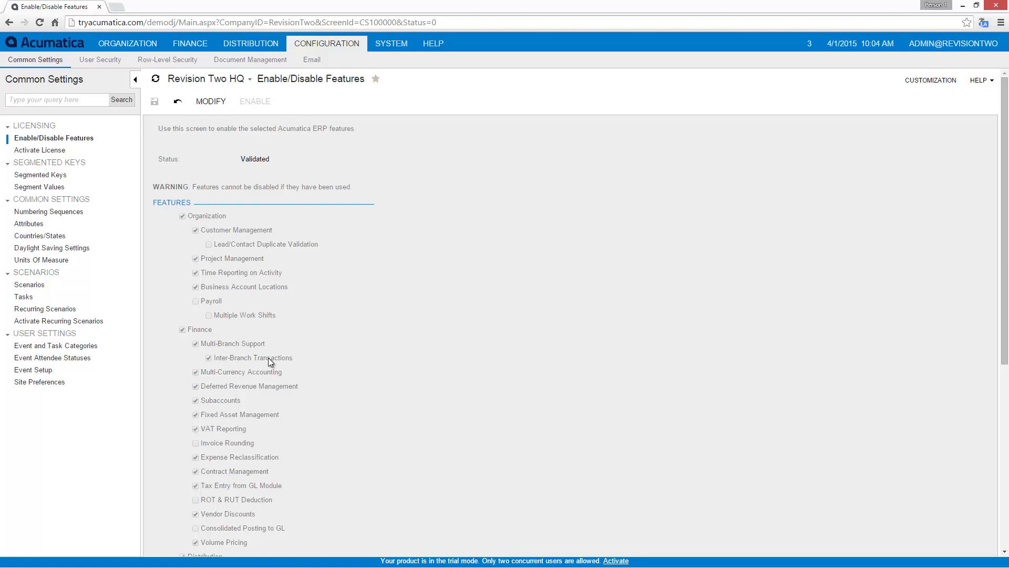
{"action": "left_click", "coordinate": [118, 42]}
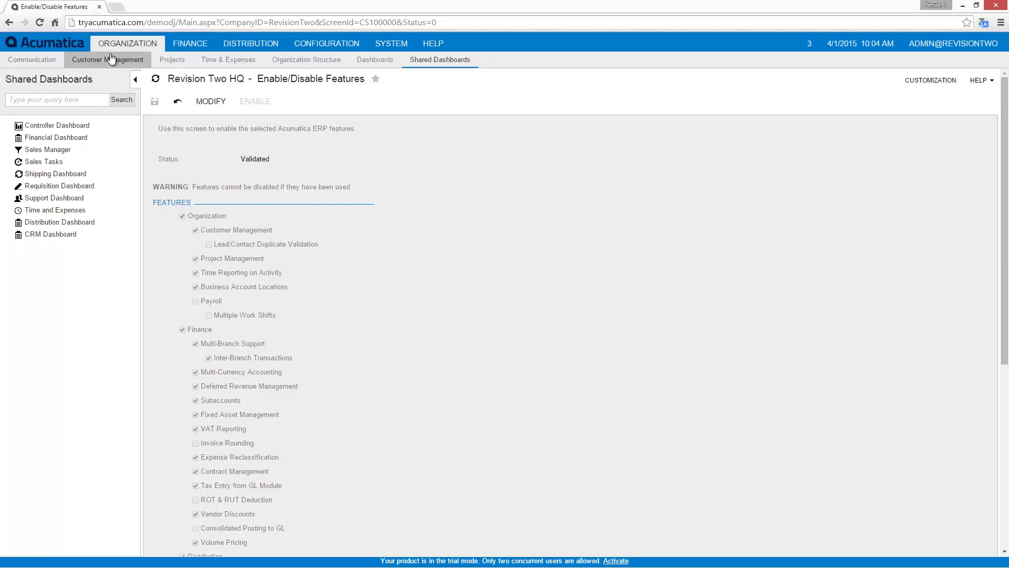
- Start a new user role BRANCH TEST described as 'Test Branch Role'
{"action": "left_click", "coordinate": [309, 43]}
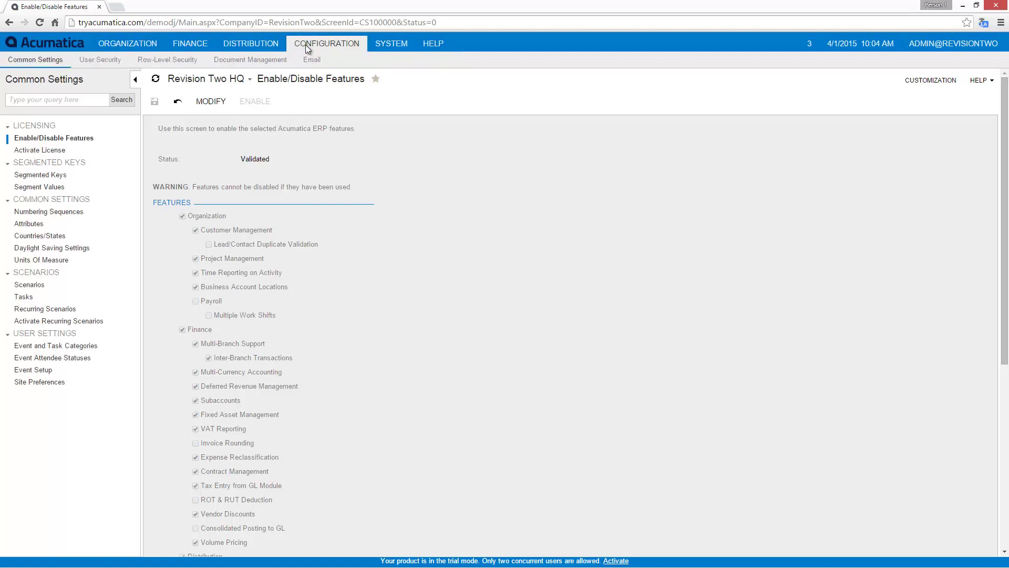
{"action": "left_click", "coordinate": [99, 62]}
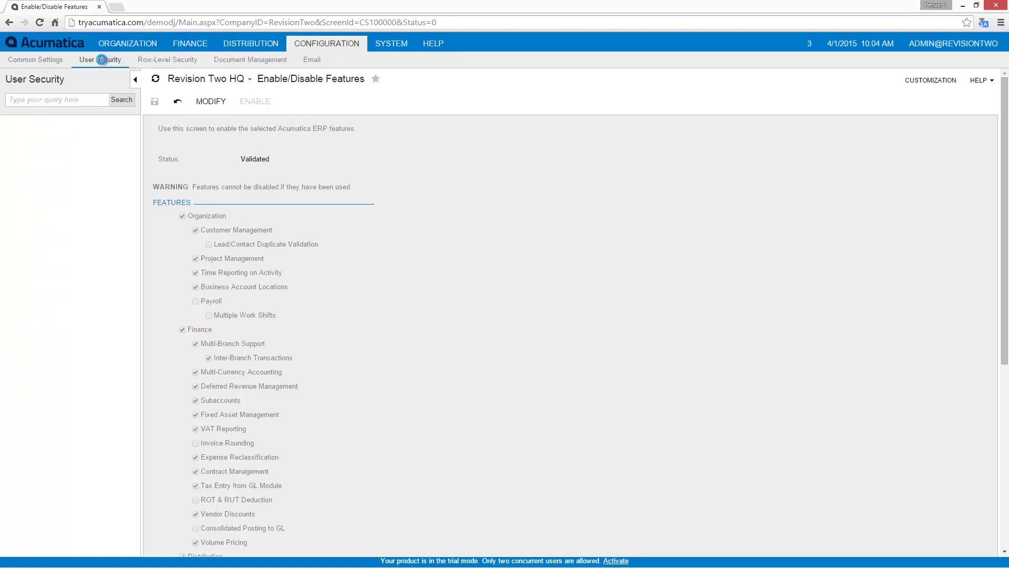
{"action": "left_click", "coordinate": [36, 151]}
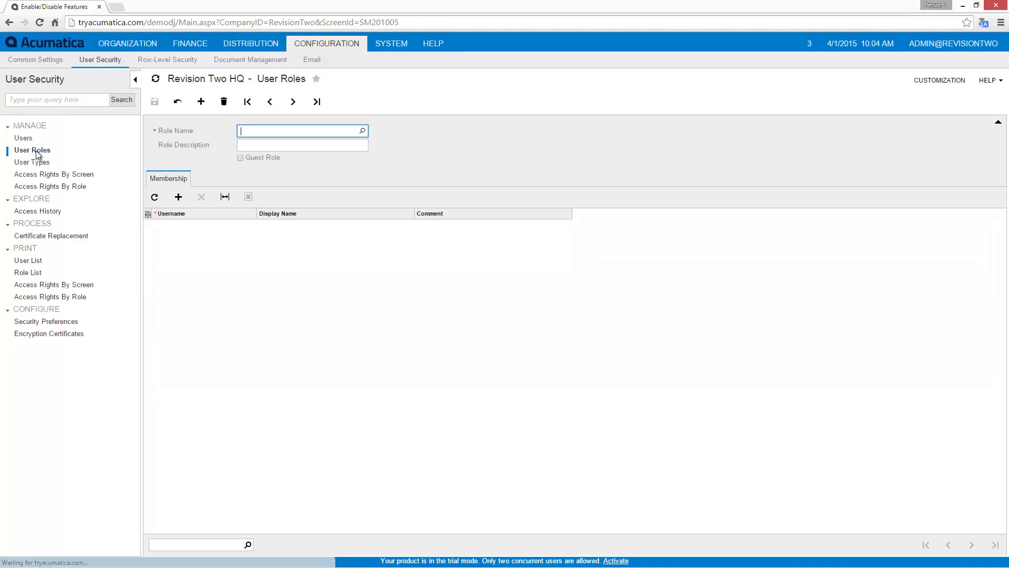
{"action": "type", "text": "BRANCH"}
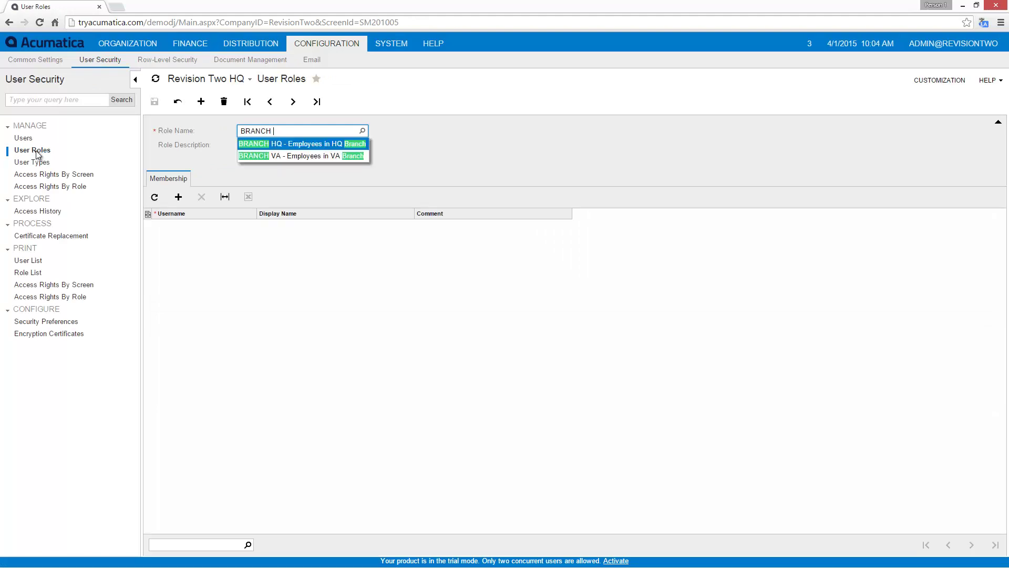
{"action": "type", "text": " TEST"}
{"action": "key", "text": "Tab"}
{"action": "type", "text": "Test Bran"}
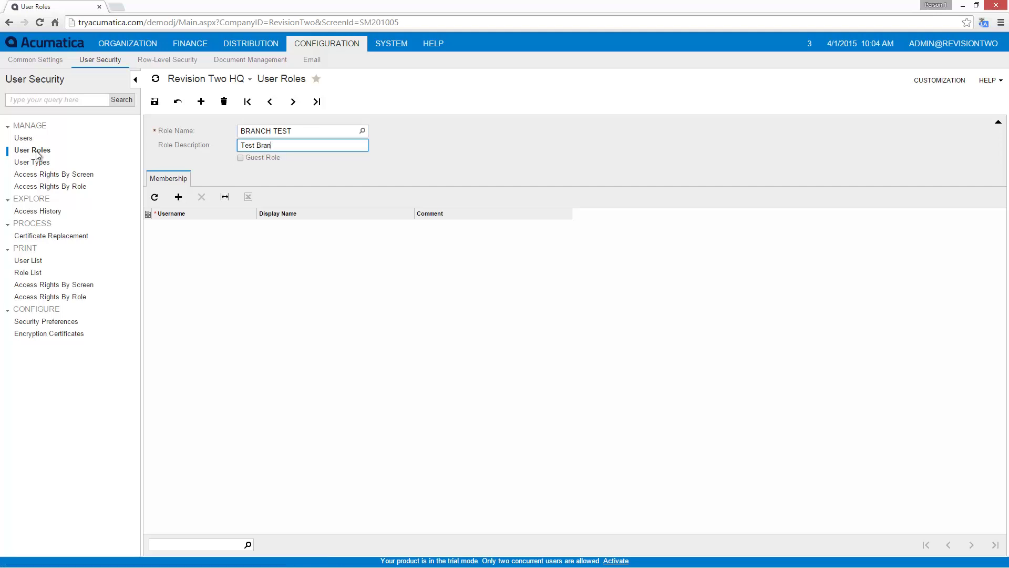
{"action": "type", "text": "ch Role"}
- Add the administrator user as the role's member and save the role
{"action": "left_click", "coordinate": [178, 198]}
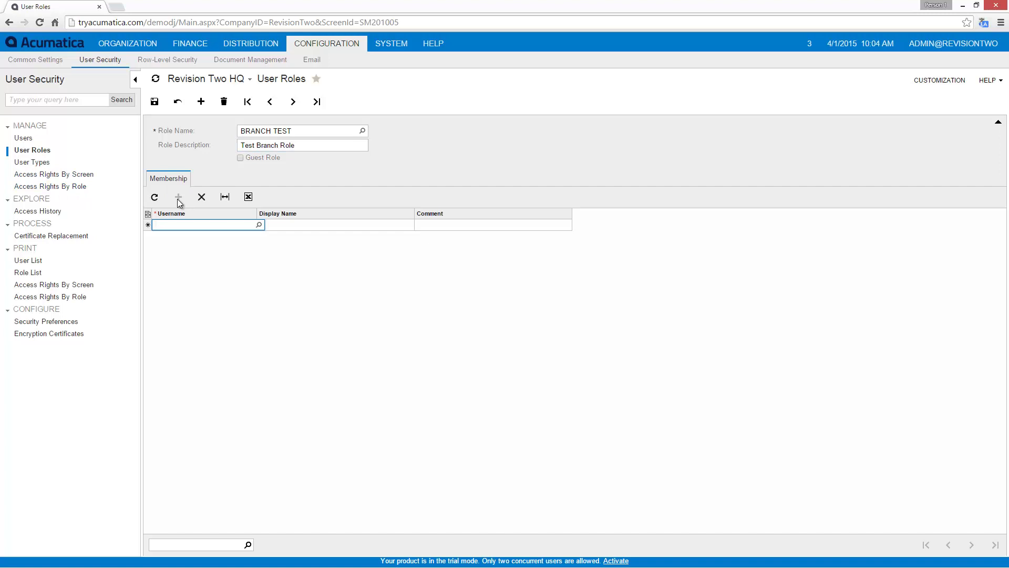
{"action": "type", "text": "admin"}
{"action": "key", "text": "Return"}
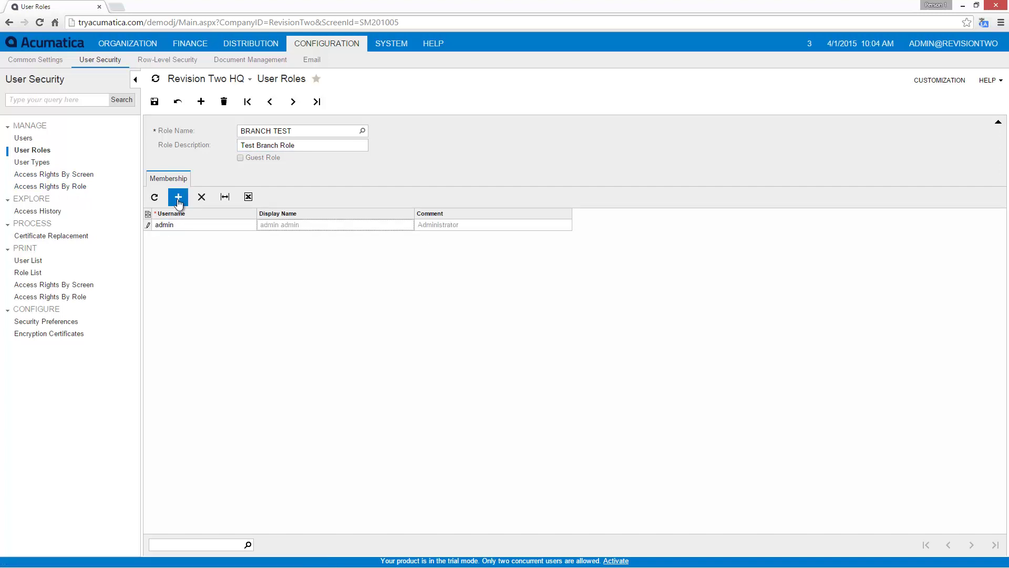
{"action": "left_click", "coordinate": [154, 102]}
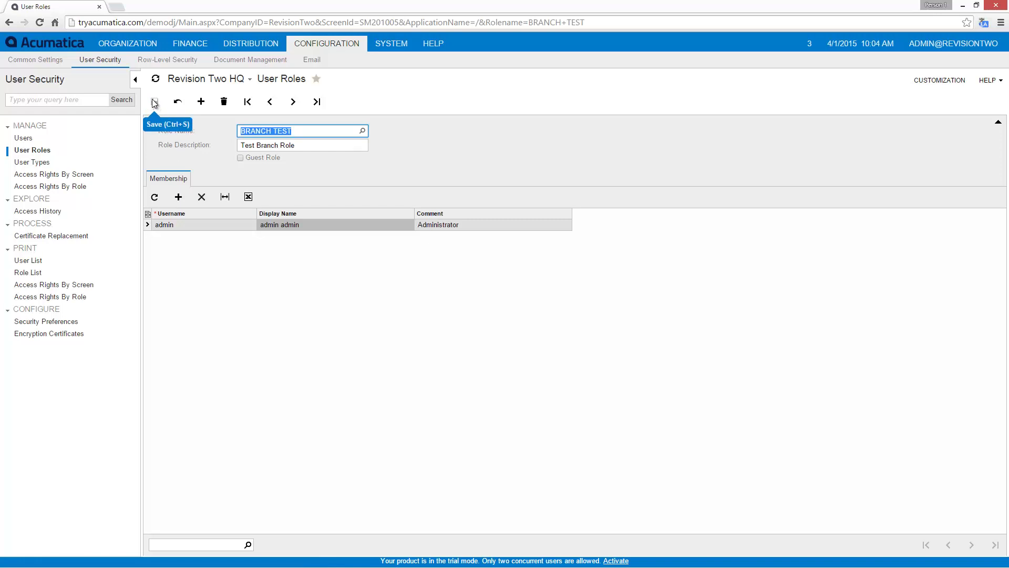
- Create branch TEST named 'Test Branch' with access role BRANCH TEST and save it
{"action": "left_click", "coordinate": [130, 43]}
{"action": "left_click", "coordinate": [287, 60]}
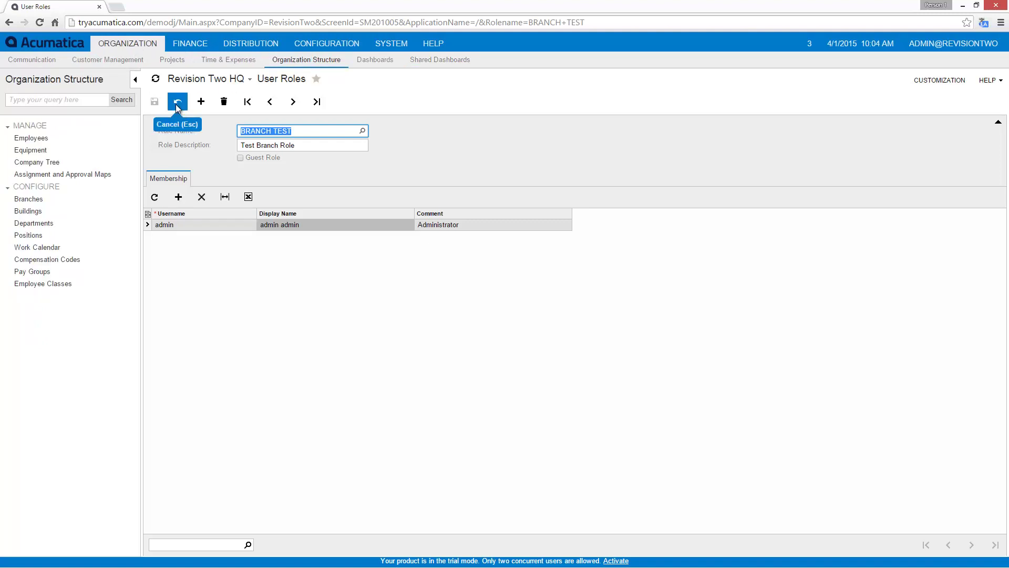
{"action": "left_click", "coordinate": [21, 200]}
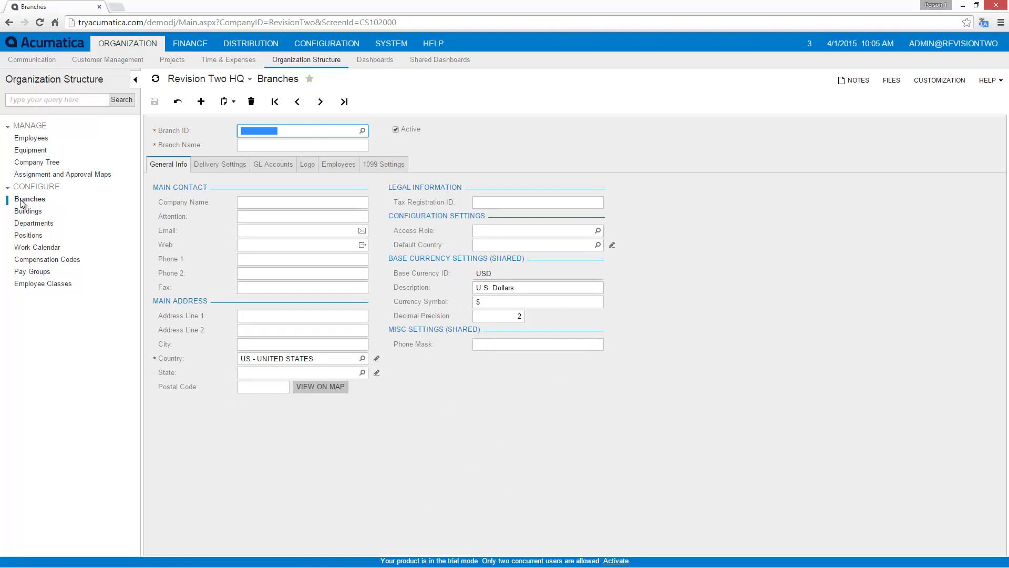
{"action": "type", "text": "TEST"}
{"action": "key", "text": "Tab"}
{"action": "type", "text": "Test Branc"}
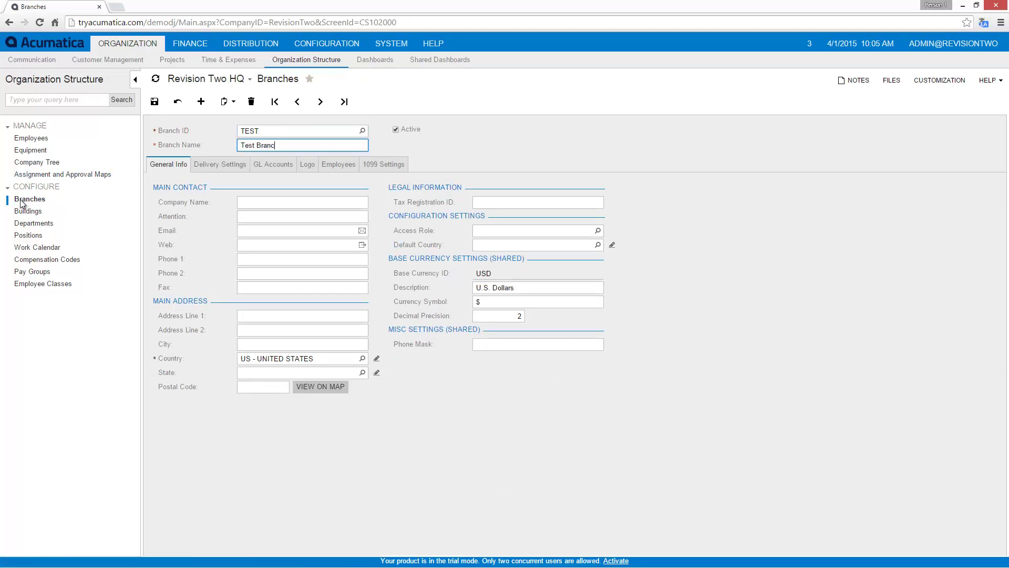
{"action": "type", "text": "h"}
{"action": "key", "text": "Tab"}
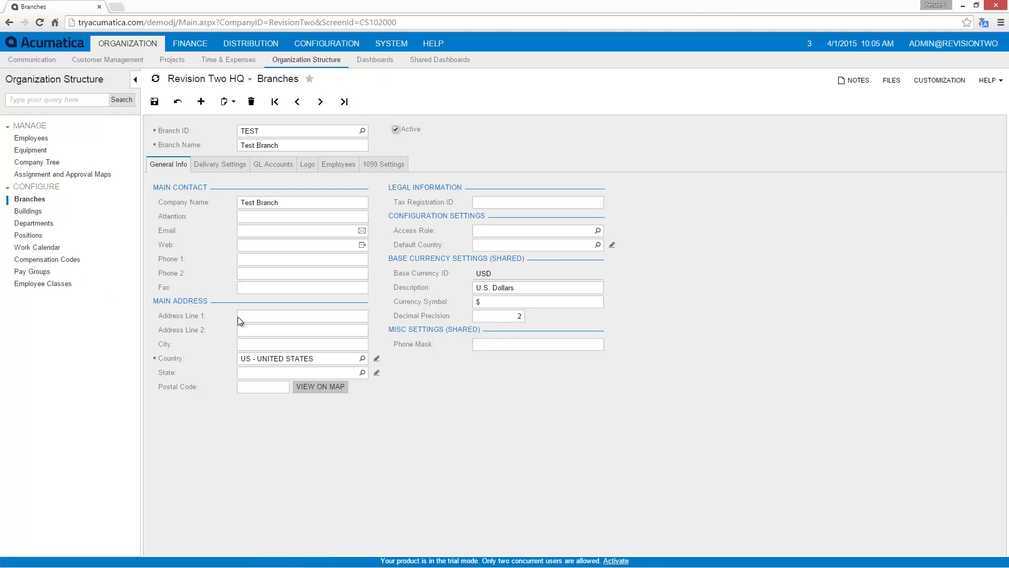
{"action": "left_click", "coordinate": [597, 230]}
{"action": "double_click", "coordinate": [530, 323]}
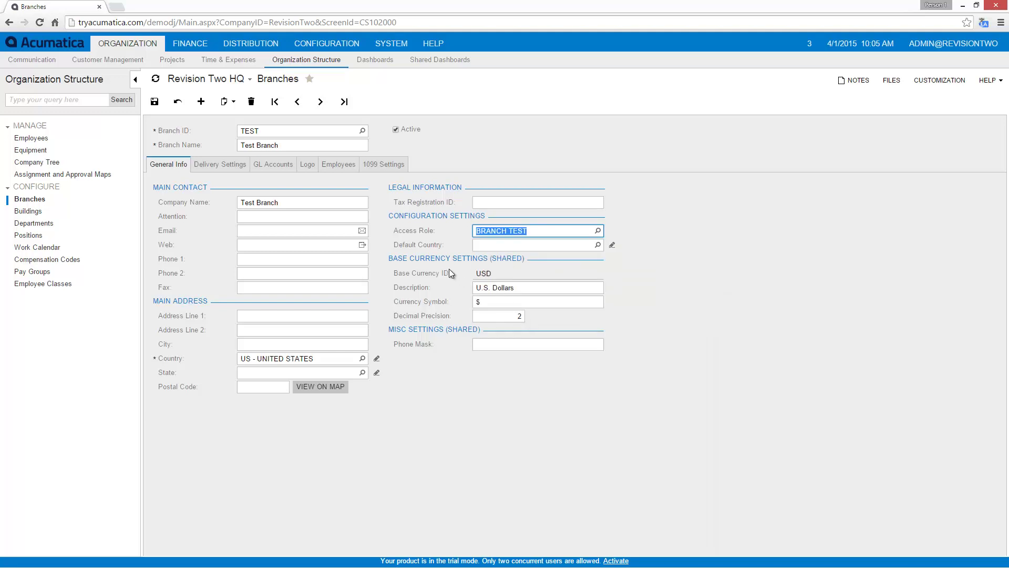
{"action": "left_click", "coordinate": [149, 100]}
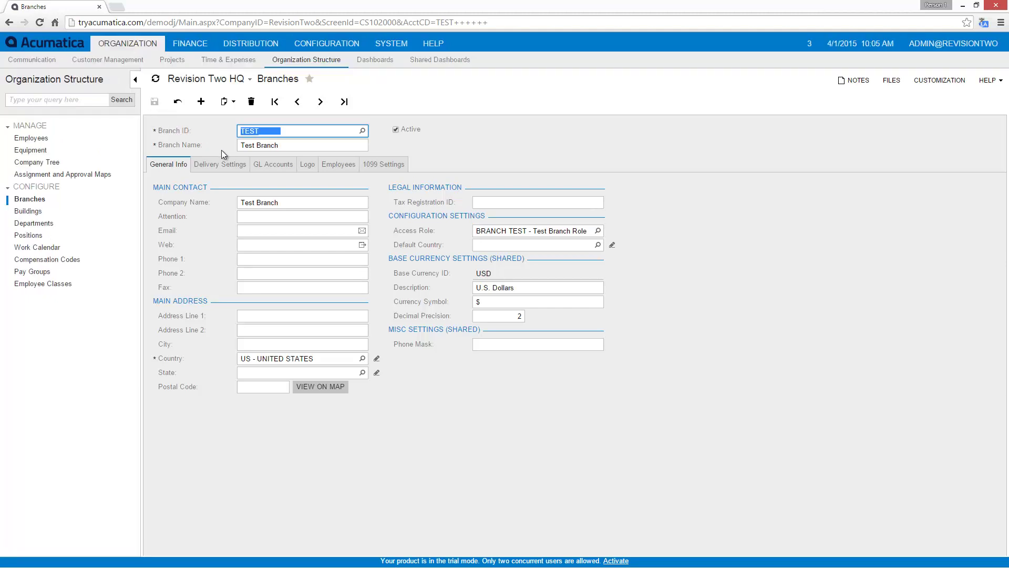
- Review the TEST branch's Delivery Settings, GL Accounts, Logo and Employees tabs
{"action": "left_click", "coordinate": [234, 164]}
{"action": "left_click", "coordinate": [276, 166]}
{"action": "left_click", "coordinate": [309, 166]}
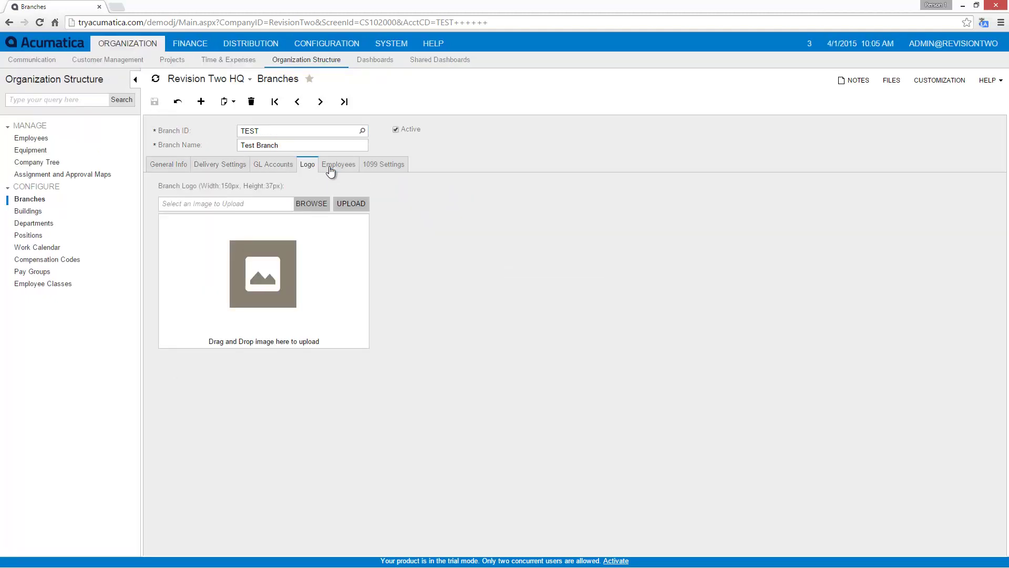
{"action": "left_click", "coordinate": [331, 165]}
{"action": "left_click", "coordinate": [168, 165]}
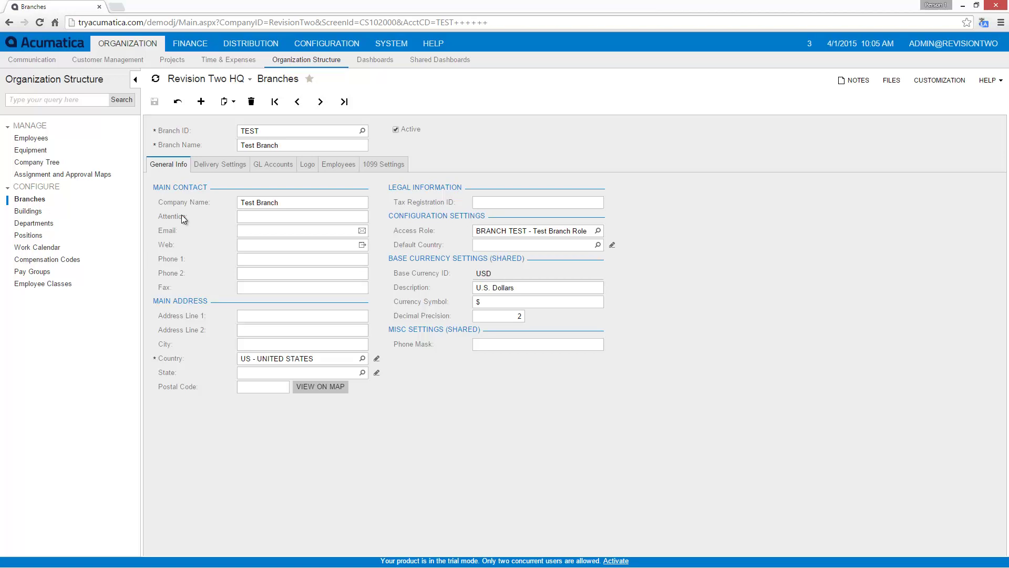
- On HQ's Inter-branch Account Mapping, add a mapping row for destination branch TEST
{"action": "left_click", "coordinate": [185, 43]}
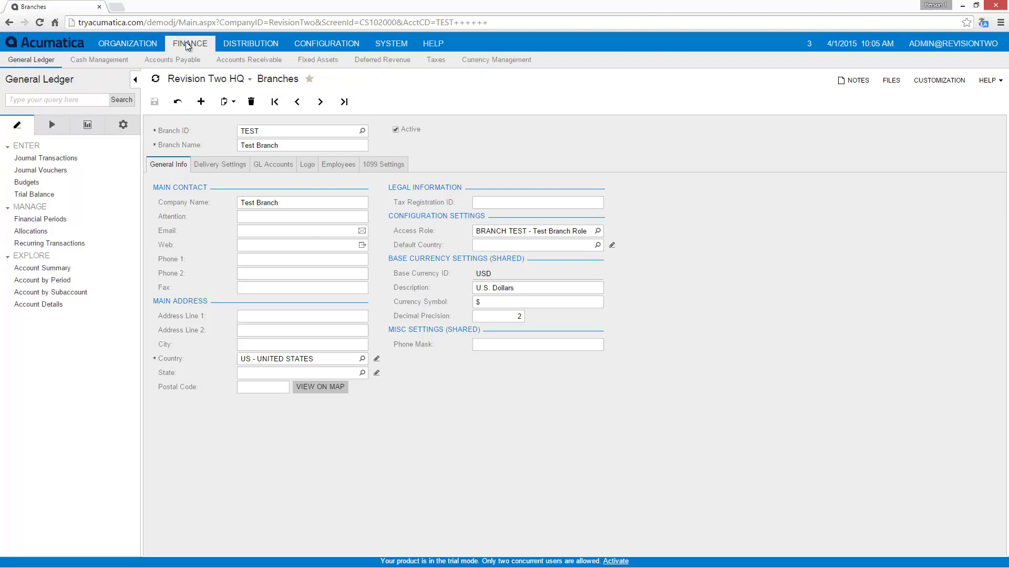
{"action": "left_click", "coordinate": [123, 125]}
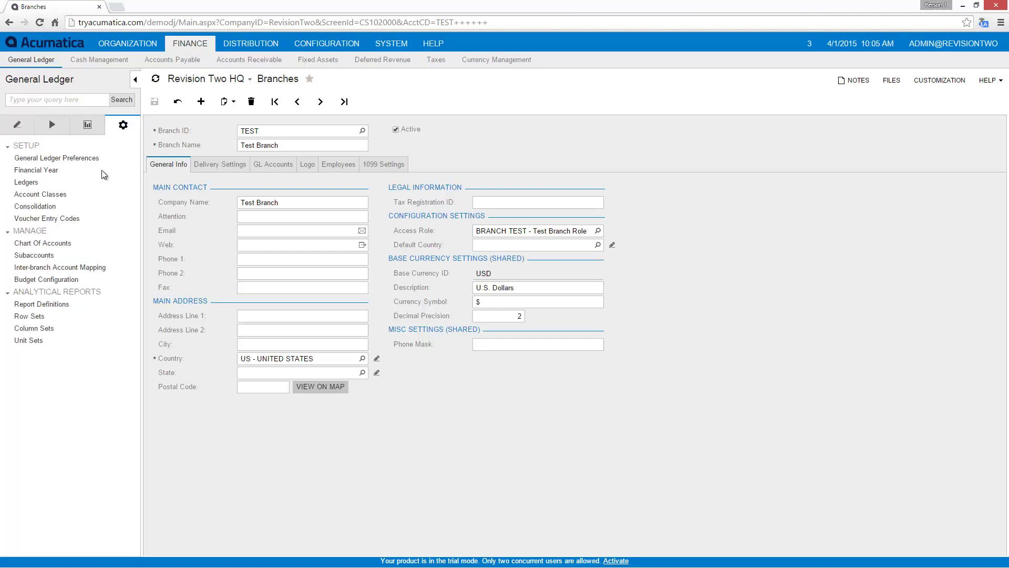
{"action": "left_click", "coordinate": [70, 268]}
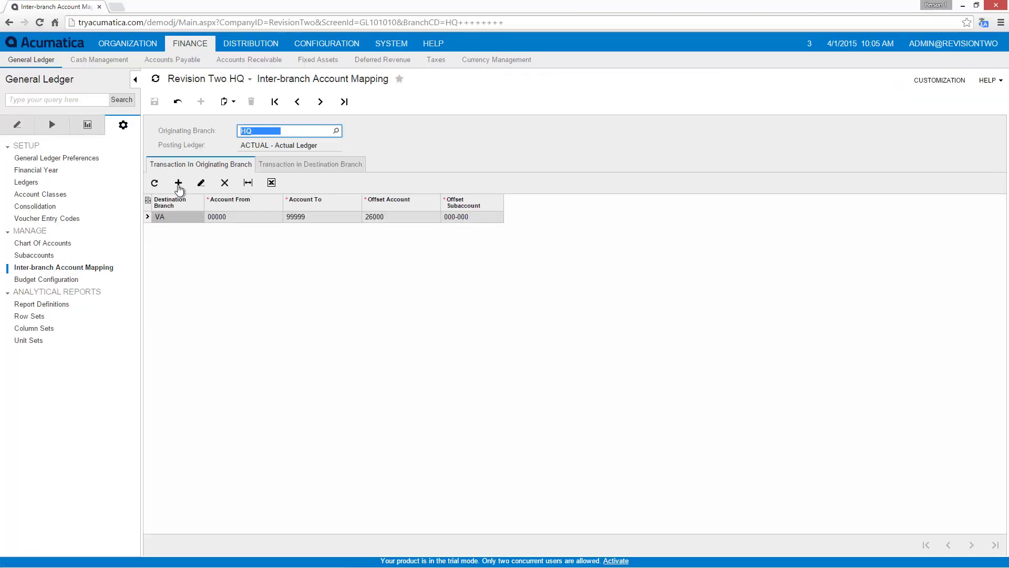
{"action": "left_click", "coordinate": [178, 183]}
{"action": "type", "text": "TEST"}
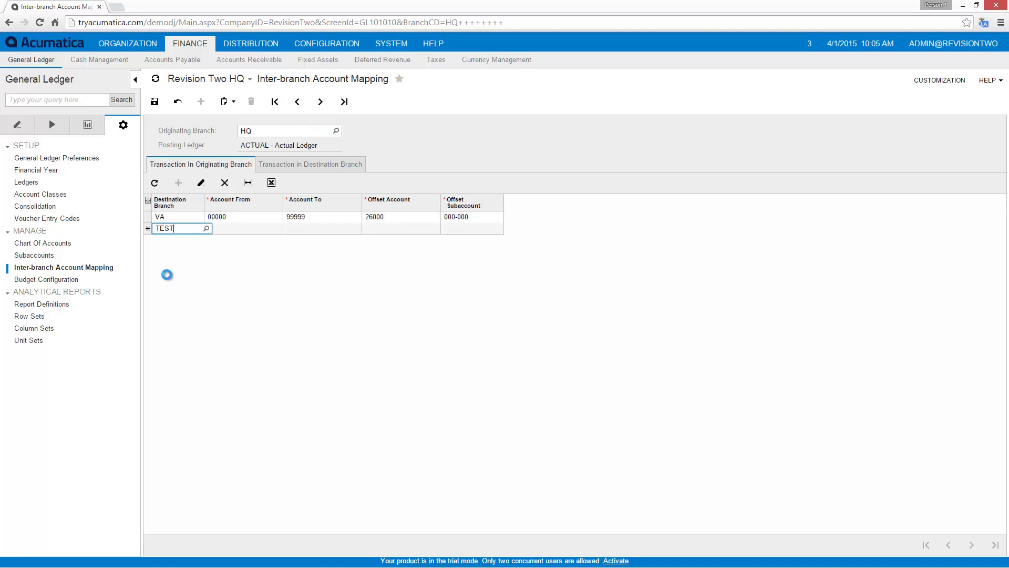
{"action": "key", "text": "Tab"}
- Set the TEST row to accounts 00000–99999, offset account 26000, subaccount 000-000
{"action": "type", "text": "00000"}
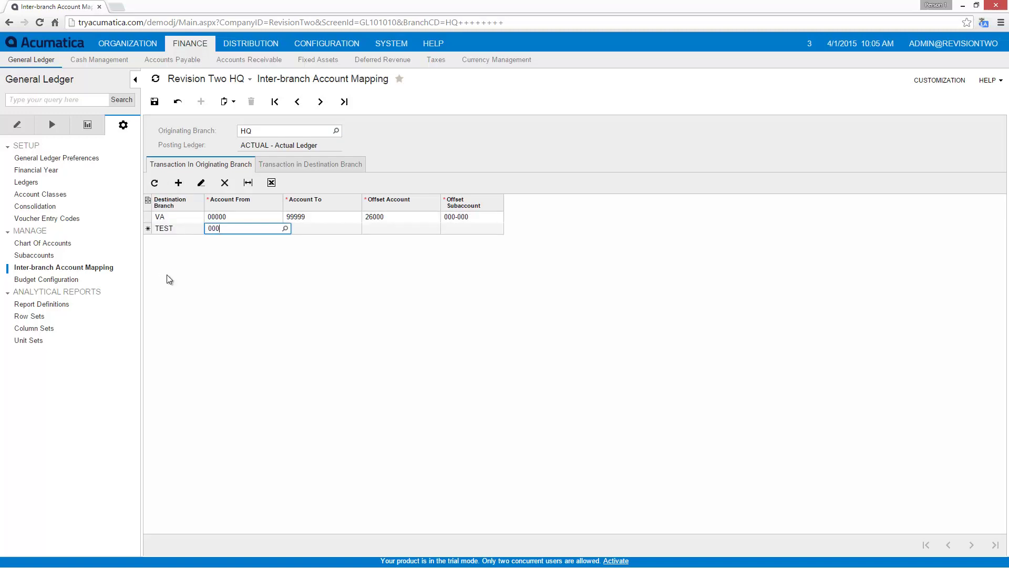
{"action": "key", "text": "Tab"}
{"action": "type", "text": "99999"}
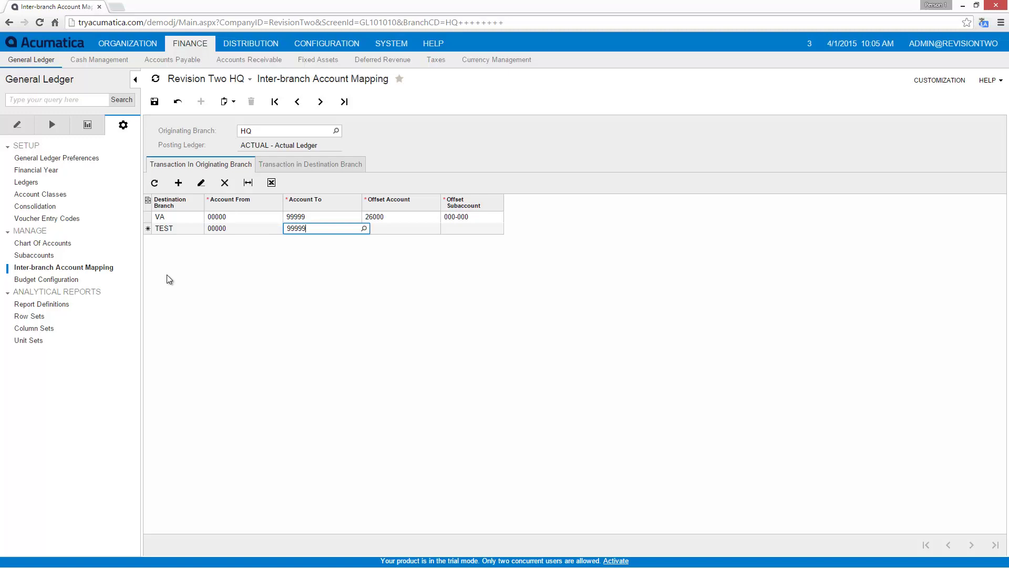
{"action": "key", "text": "Tab"}
{"action": "type", "text": "26000"}
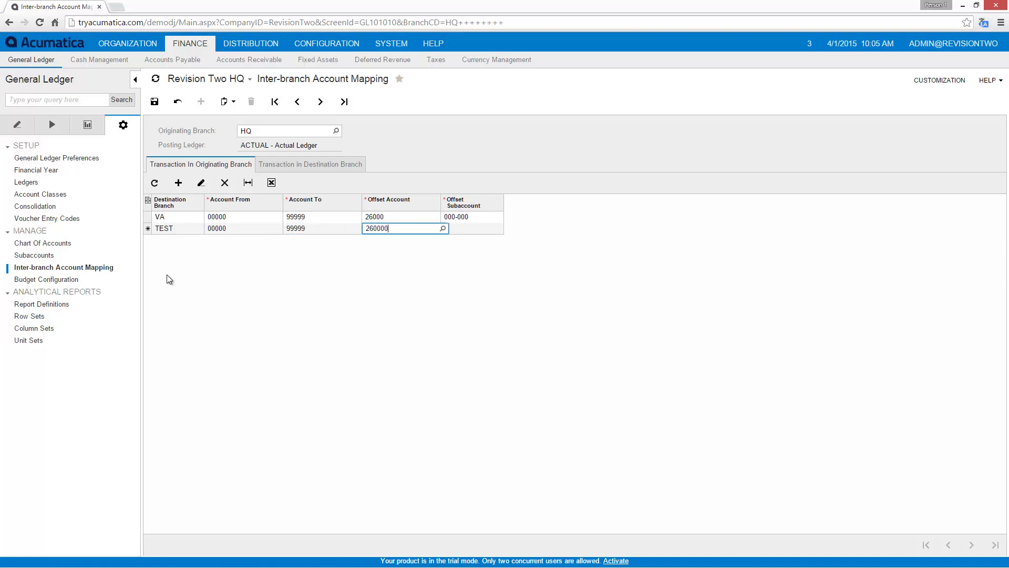
{"action": "key", "text": "Tab"}
{"action": "type", "text": "000-000"}
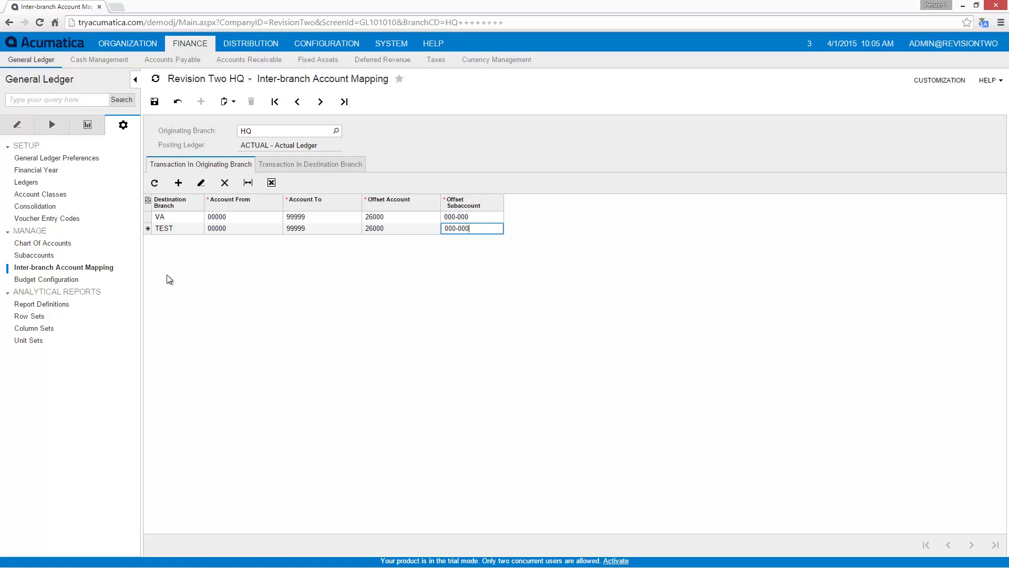
- Add a TEST row on the Transaction in Destination Branch mappings
{"action": "left_click", "coordinate": [301, 167]}
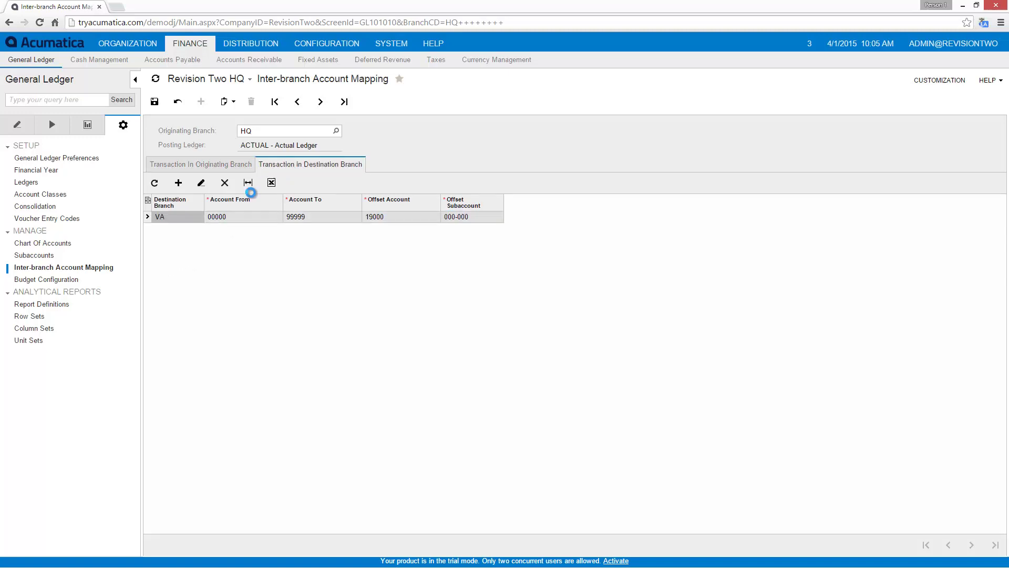
{"action": "left_click", "coordinate": [179, 182]}
{"action": "type", "text": "TEST"}
{"action": "key", "text": "Tab"}
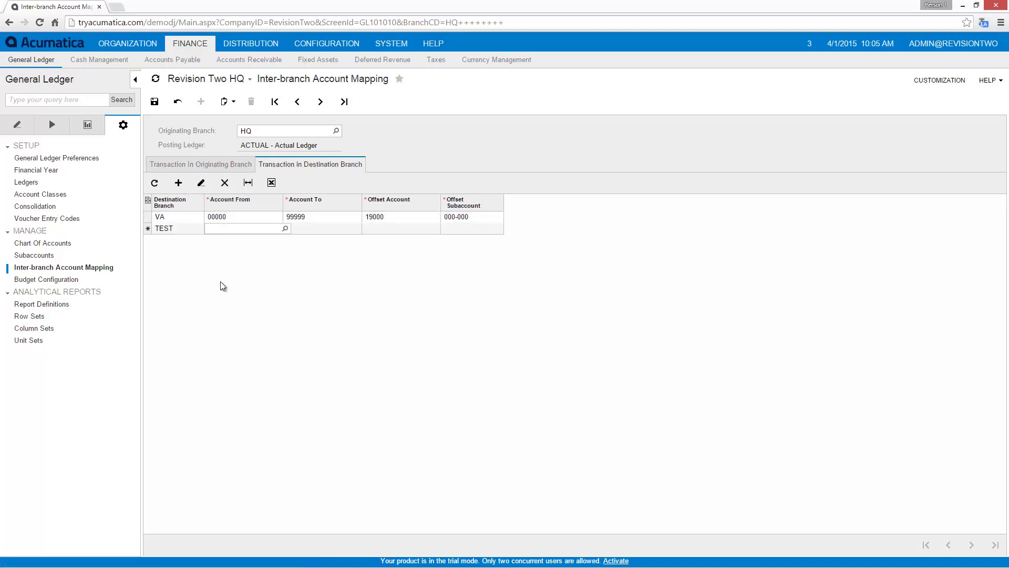
- Give the TEST row accounts 00000–99999, offset 19000, subaccount 000-000, and save
{"action": "type", "text": "00000"}
{"action": "key", "text": "Tab"}
{"action": "type", "text": "999"}
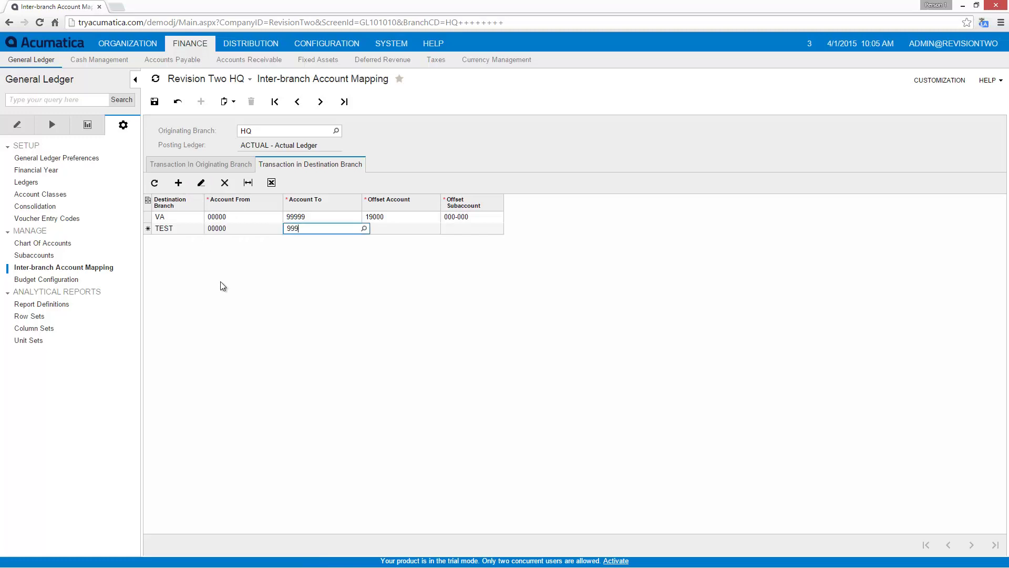
{"action": "type", "text": "999"}
{"action": "key", "text": "Tab"}
{"action": "type", "text": "190000"}
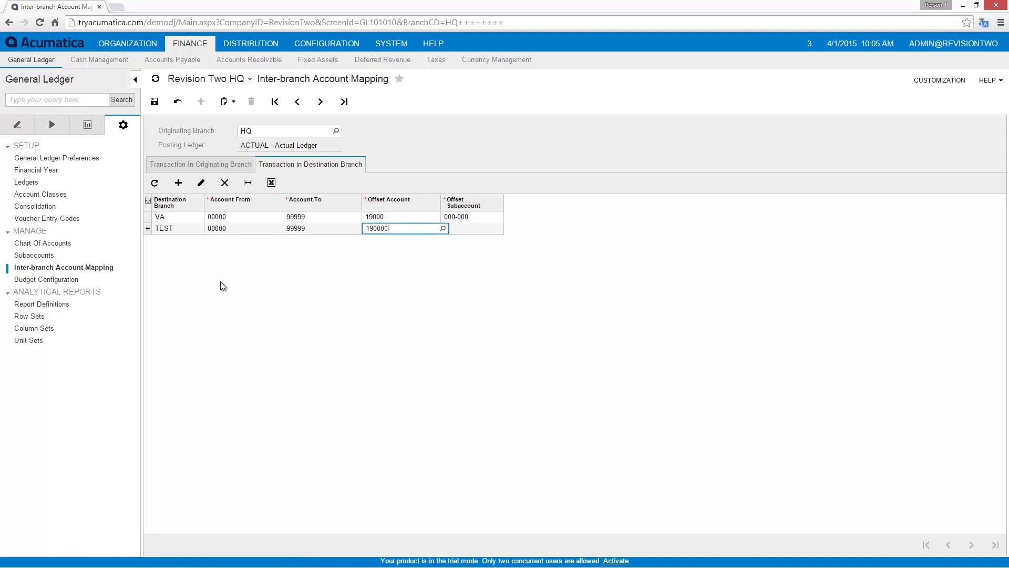
{"action": "key", "text": "Tab"}
{"action": "type", "text": "000000"}
{"action": "key", "text": "Tab"}
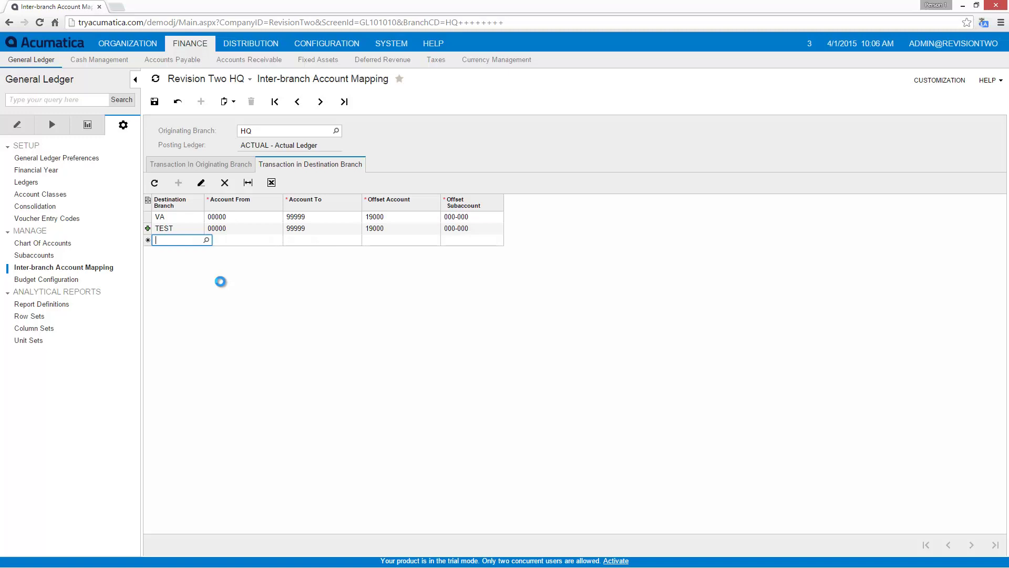
{"action": "left_click", "coordinate": [154, 101]}
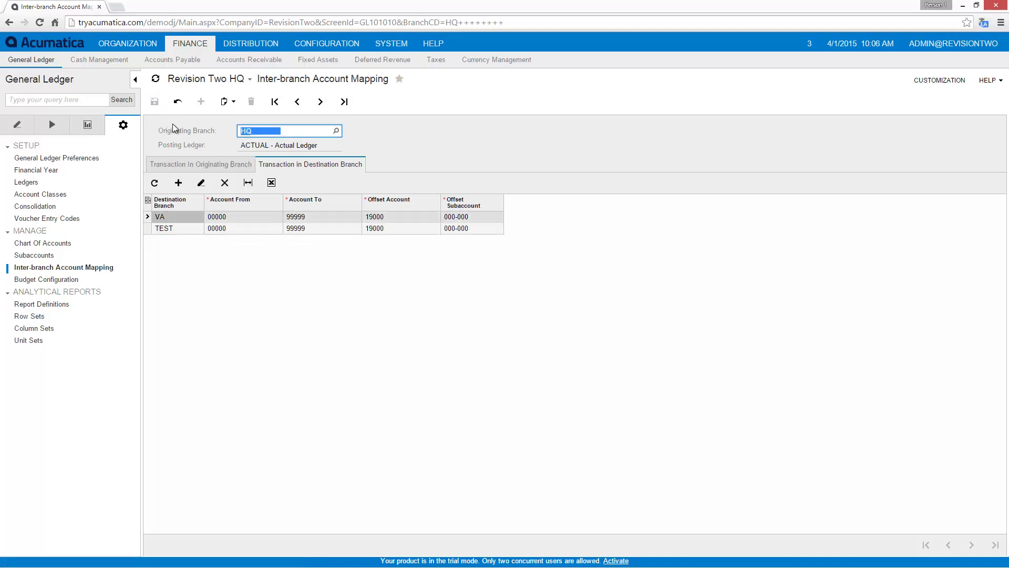
- Create and save a mapping record for originating branch TEST on posting ledger ACTUAL
{"action": "left_click", "coordinate": [337, 131]}
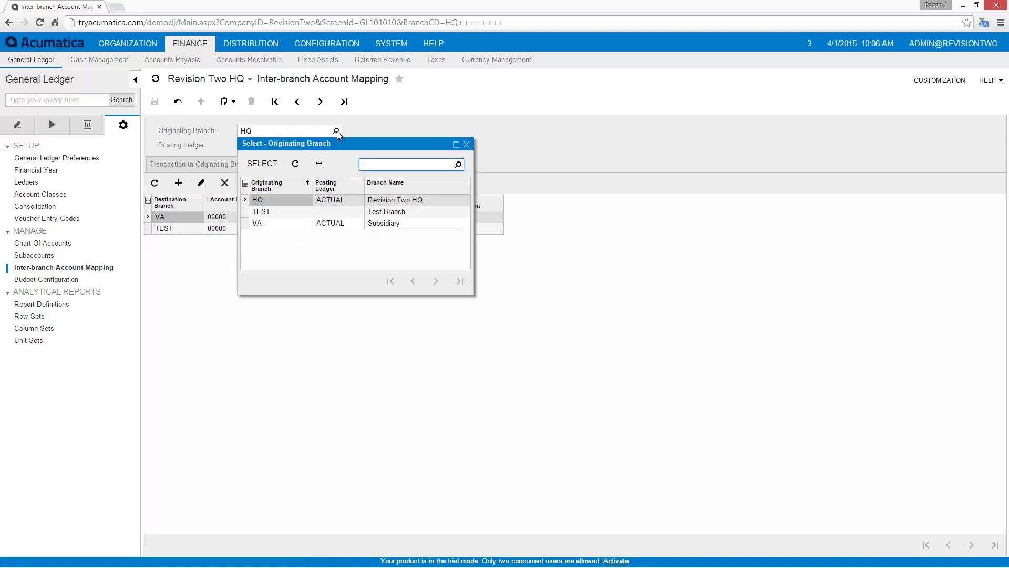
{"action": "double_click", "coordinate": [280, 212]}
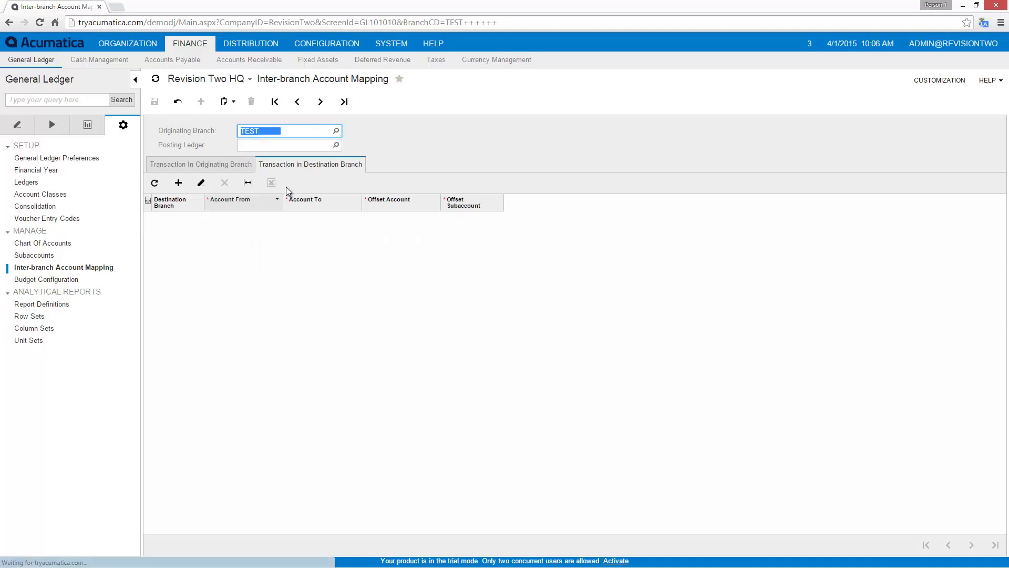
{"action": "left_click", "coordinate": [336, 145]}
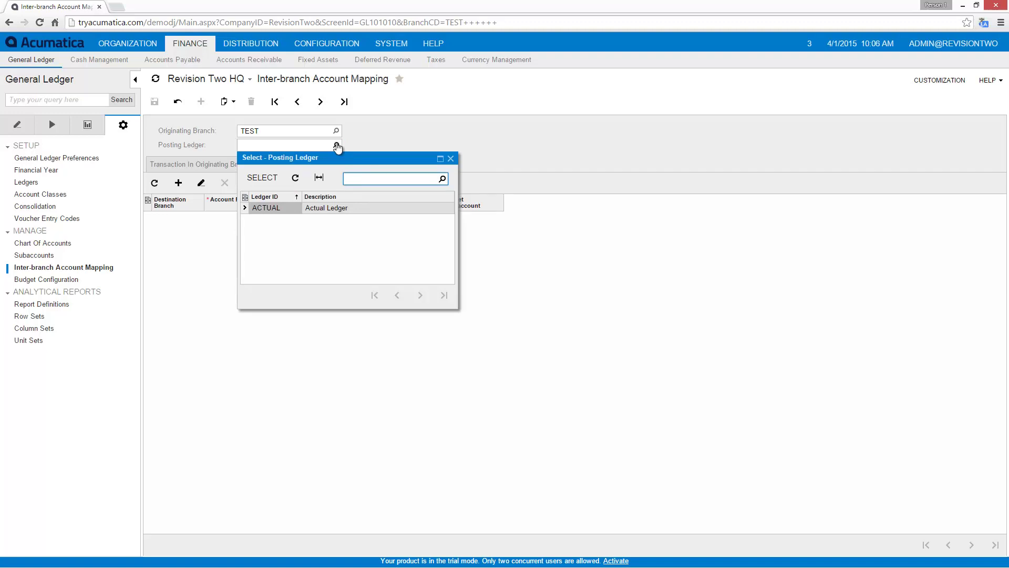
{"action": "double_click", "coordinate": [262, 209]}
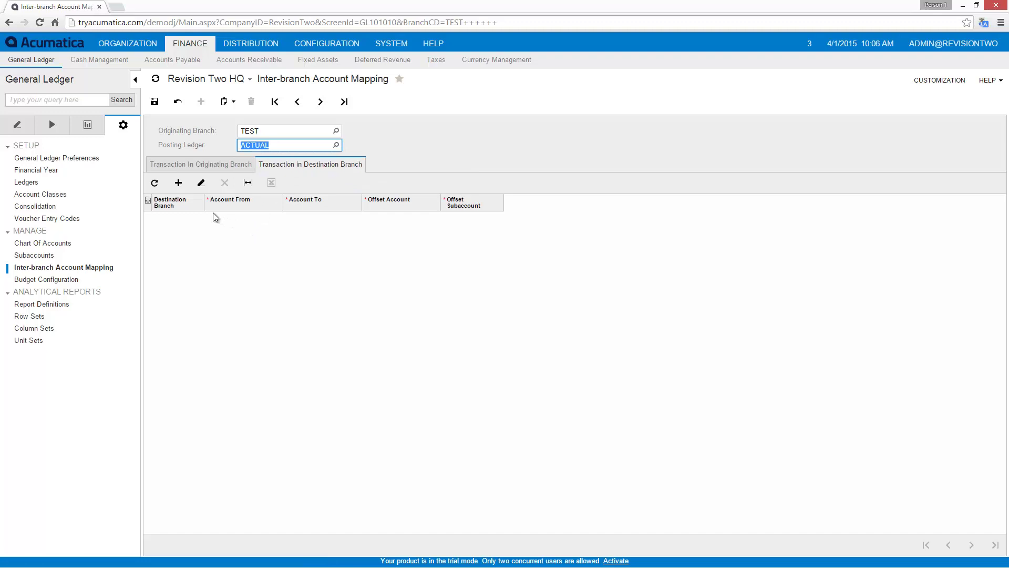
{"action": "left_click", "coordinate": [154, 101]}
{"action": "left_click", "coordinate": [187, 164]}
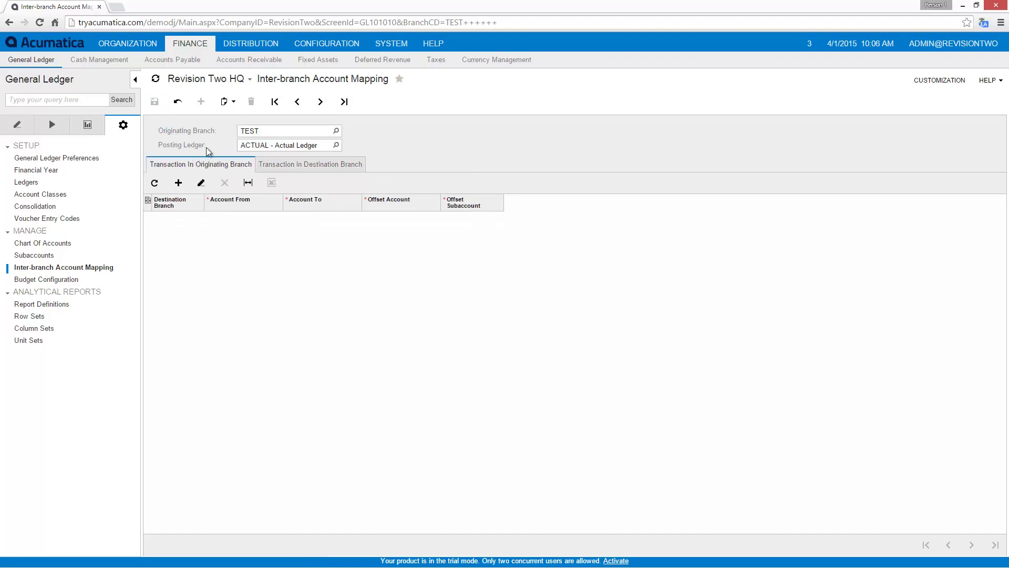
- Copy VA's HQ mapping (00000–99999, offset 19000, 000-000) into TEST and save it
{"action": "left_click", "coordinate": [320, 102]}
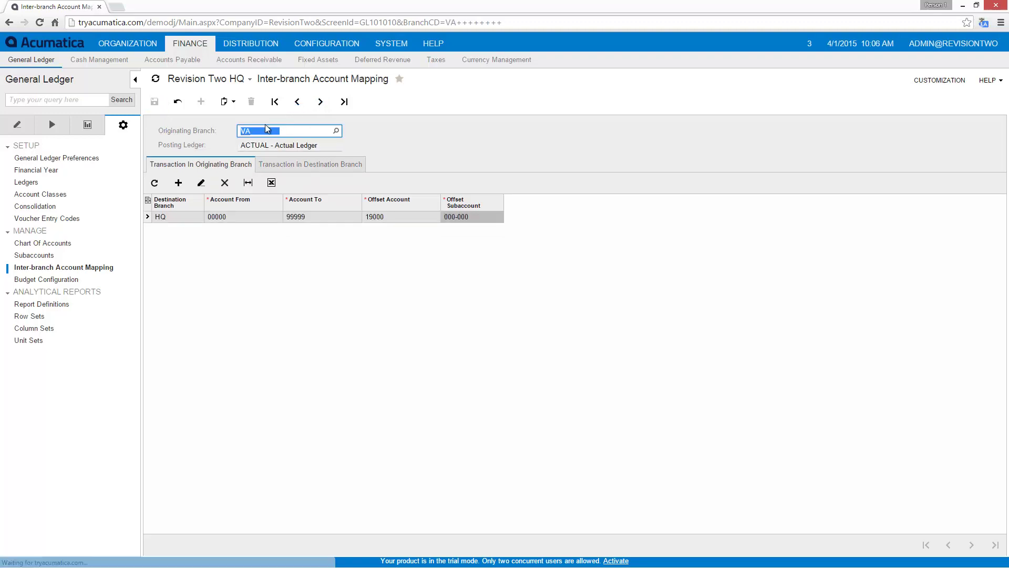
{"action": "left_click", "coordinate": [235, 104]}
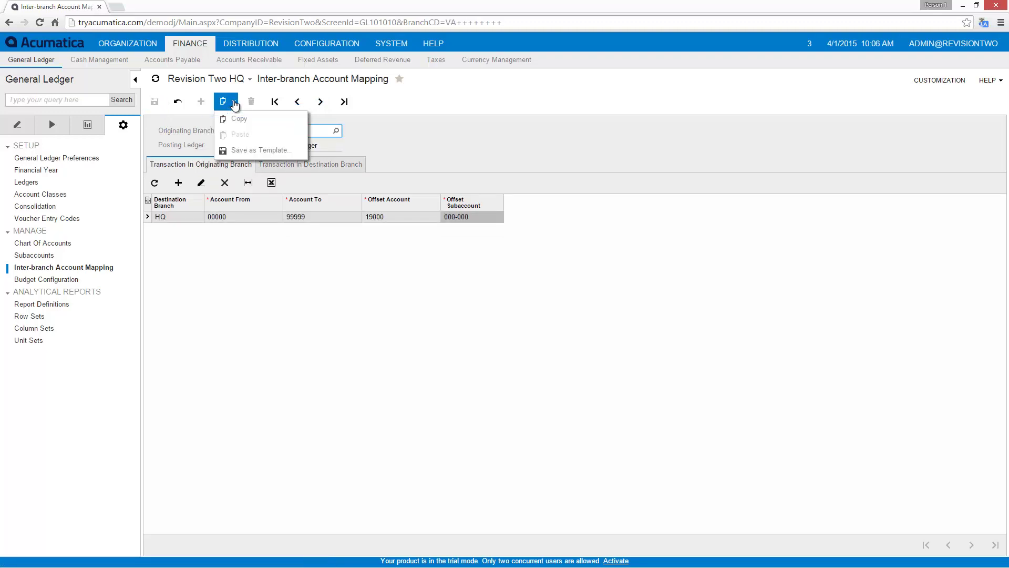
{"action": "left_click", "coordinate": [232, 118]}
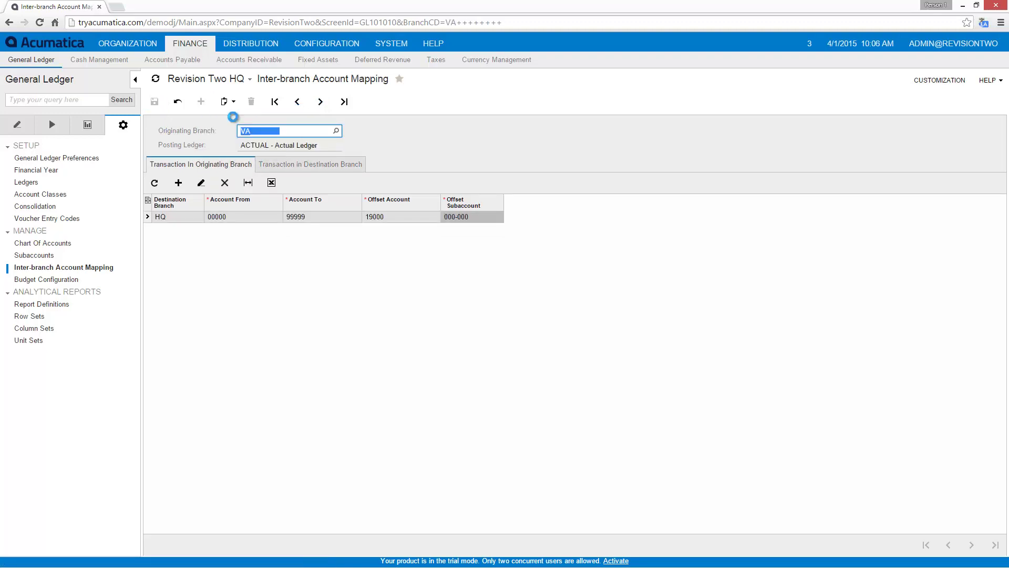
{"action": "left_click", "coordinate": [297, 101]}
{"action": "left_click", "coordinate": [225, 103]}
{"action": "left_click", "coordinate": [237, 130]}
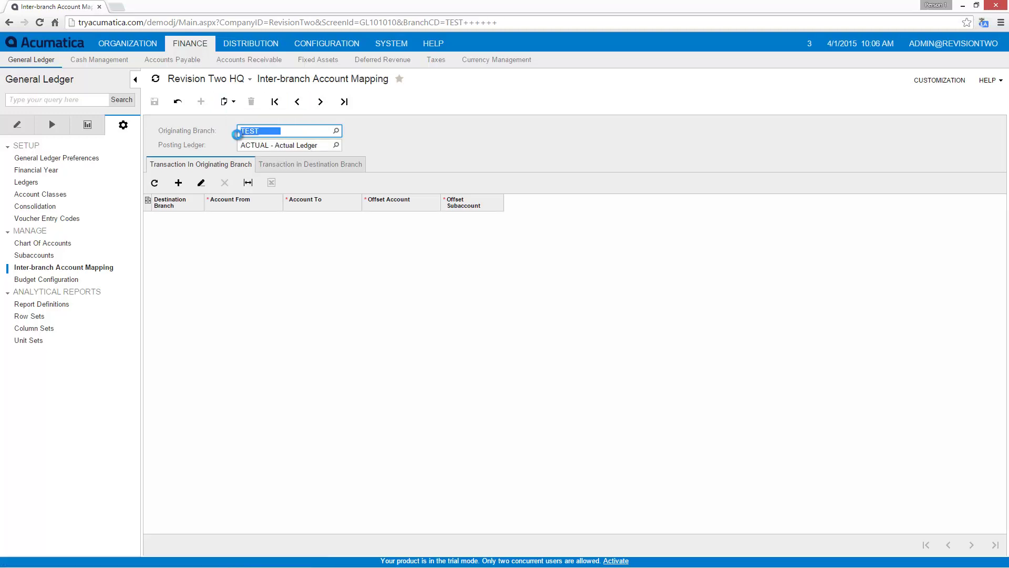
{"action": "left_click", "coordinate": [240, 200]}
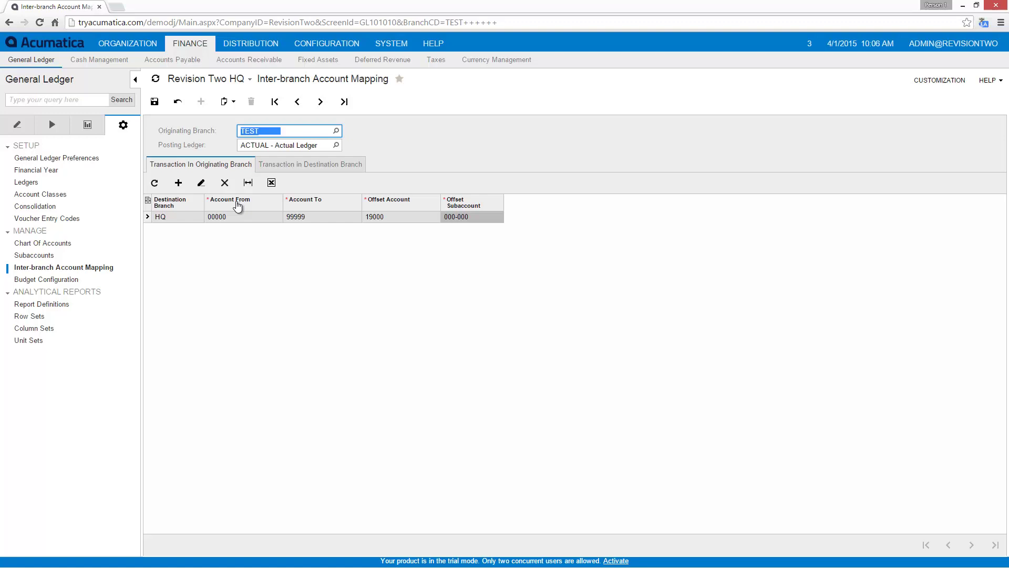
{"action": "left_click", "coordinate": [154, 101]}
- Start a new journal batch described 'sample transaction HQ to TEST branch'
{"action": "left_click", "coordinate": [21, 122]}
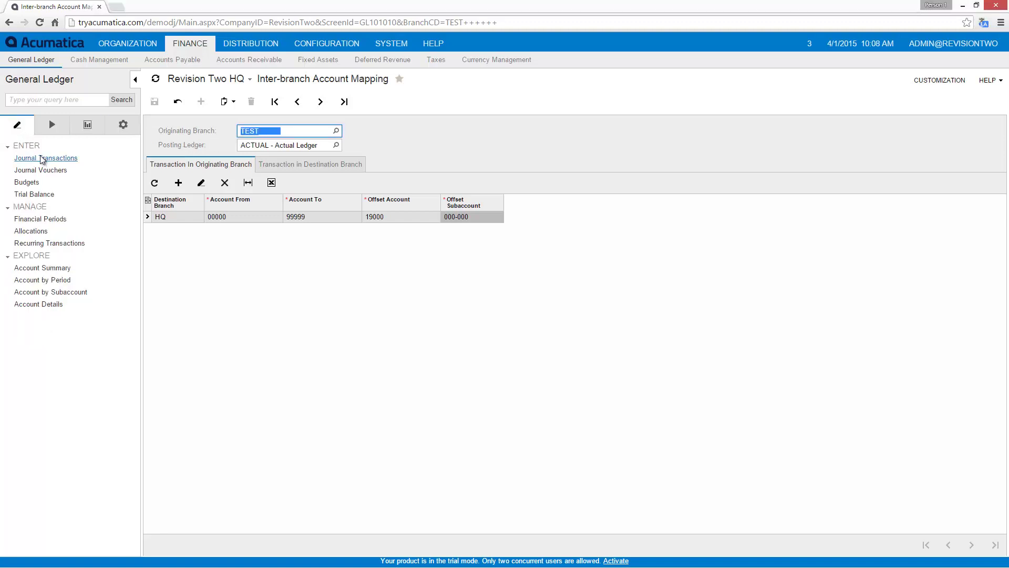
{"action": "left_click", "coordinate": [43, 159]}
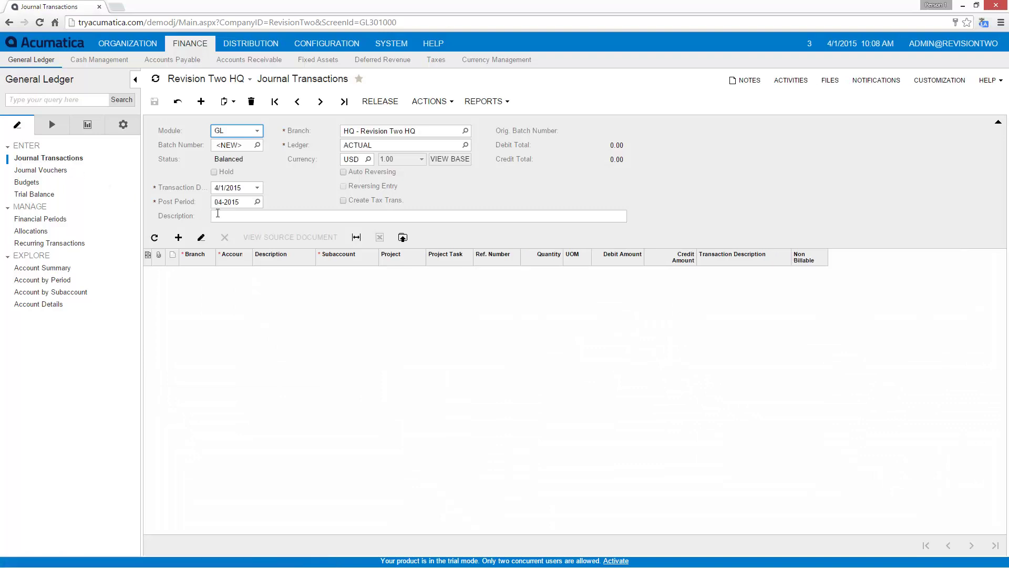
{"action": "left_click", "coordinate": [218, 217]}
{"action": "type", "text": "sample transaction HQ to TEST branch"}
- Enter an HQ line crediting account 40000, subaccount 000-000, project X, 123.00
{"action": "left_click", "coordinate": [178, 237]}
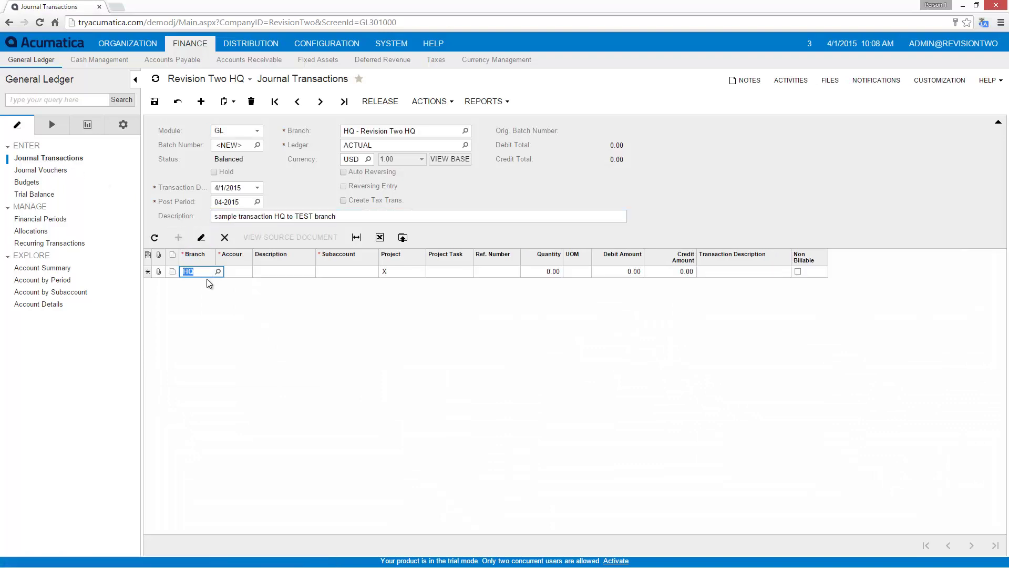
{"action": "key", "text": "Tab"}
{"action": "type", "text": "40000"}
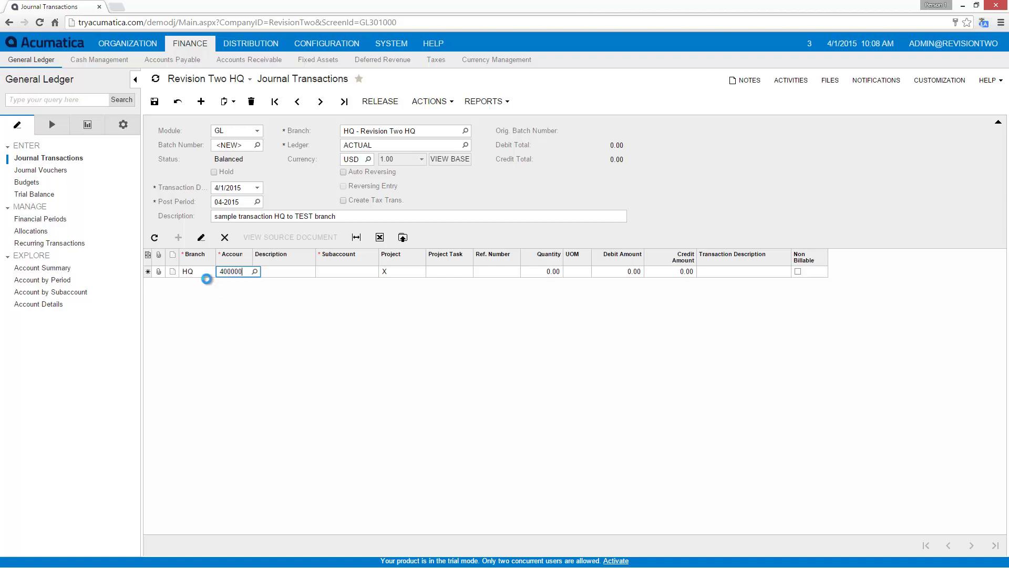
{"action": "key", "text": "Tab"}
{"action": "type", "text": "000000"}
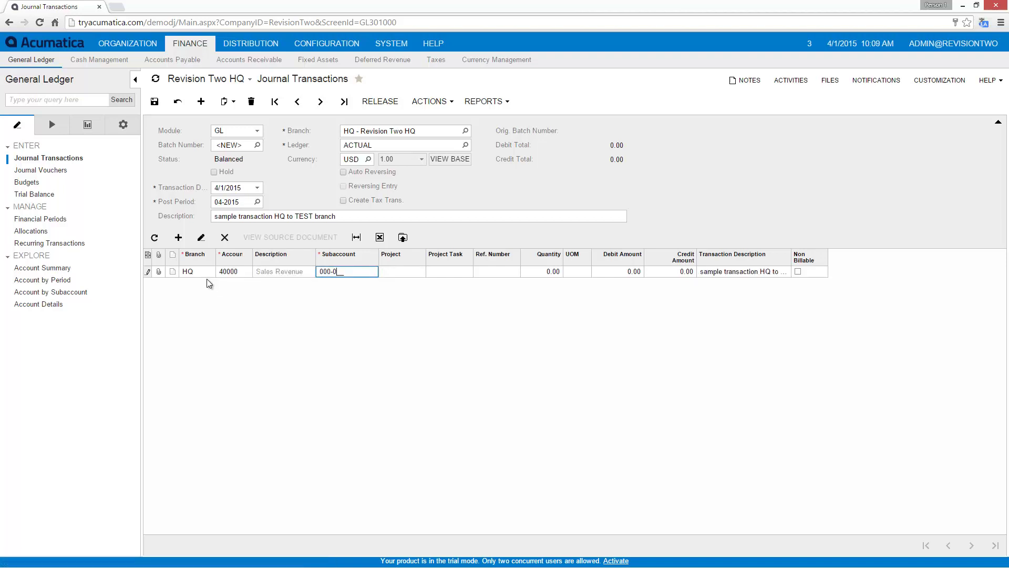
{"action": "key", "text": "Tab"}
{"action": "type", "text": "X"}
{"action": "key", "text": "Tab"}
{"action": "key", "text": "Tab"}
{"action": "key", "text": "Tab"}
{"action": "key", "text": "Tab"}
{"action": "key", "text": "Tab"}
{"action": "key", "text": "Tab"}
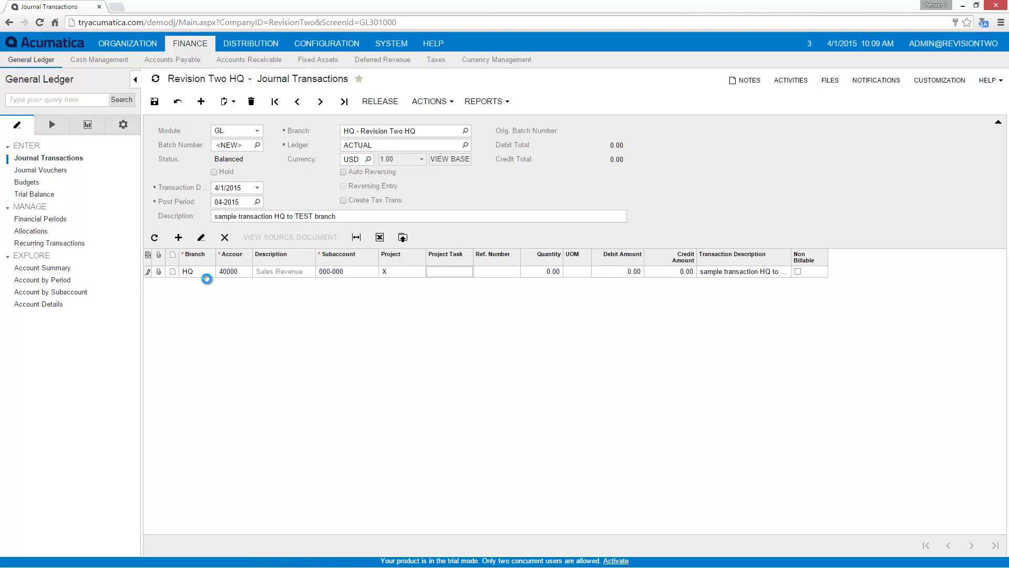
{"action": "type", "text": "123"}
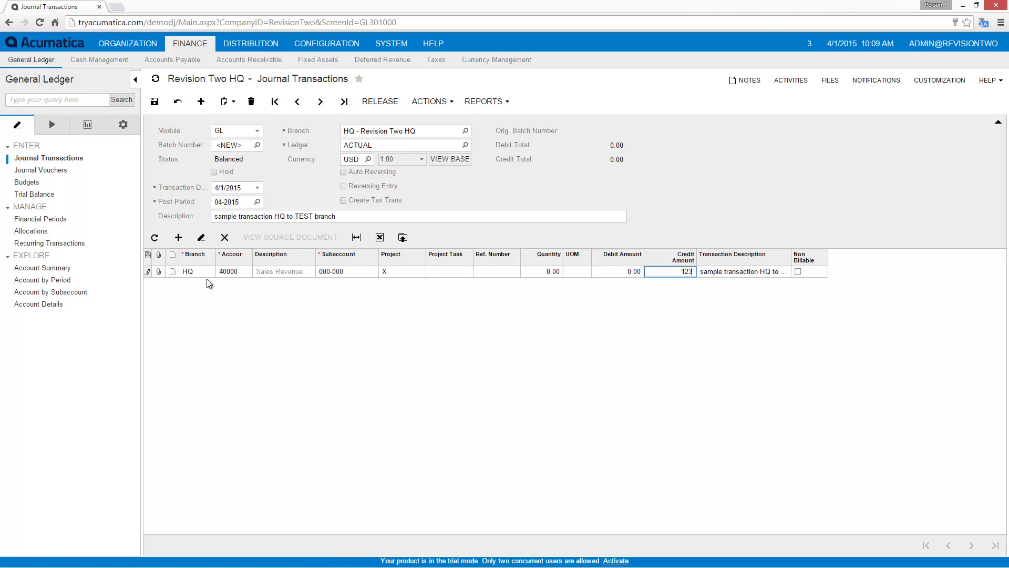
{"action": "key", "text": "Tab"}
- Add a TEST line debiting 11000 Accounts Receivable 123.00 and save the batch
{"action": "key", "text": "Tab"}
{"action": "key", "text": "Tab"}
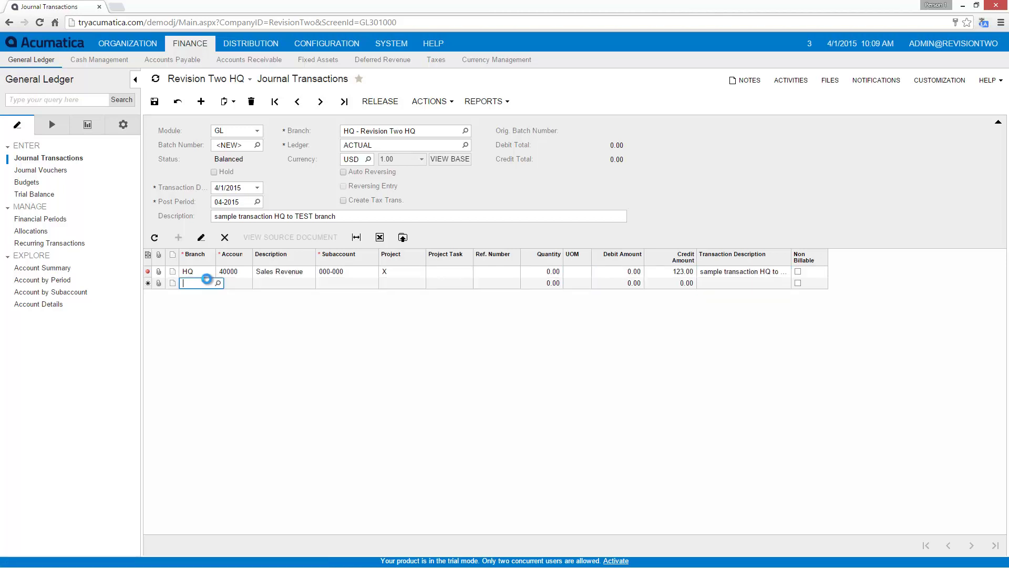
{"action": "type", "text": "TEST"}
{"action": "left_click", "coordinate": [206, 279]}
{"action": "key", "text": "Tab"}
{"action": "type", "text": "r"}
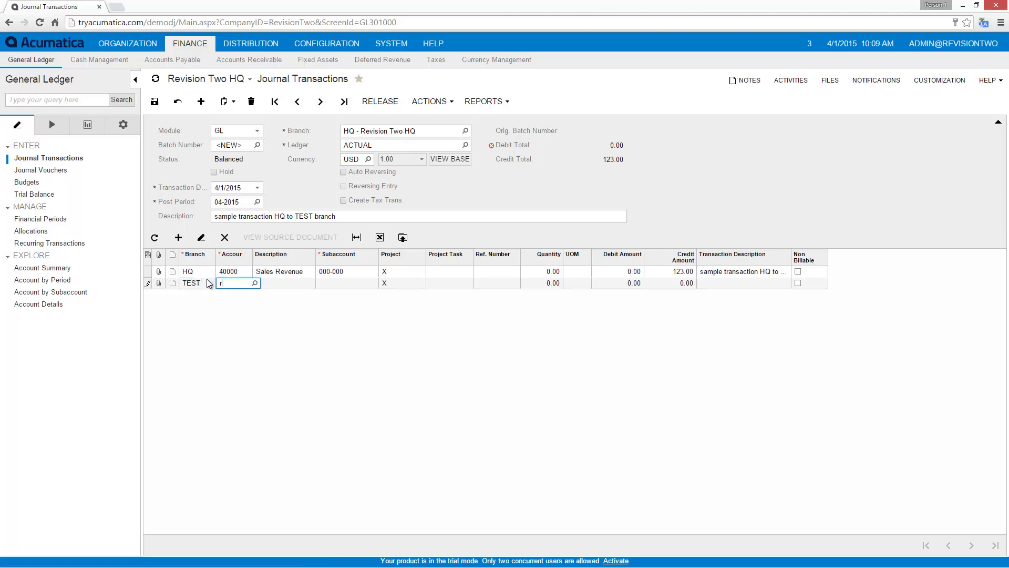
{"action": "type", "text": "ecei"}
{"action": "left_click", "coordinate": [243, 299]}
{"action": "key", "text": "Tab"}
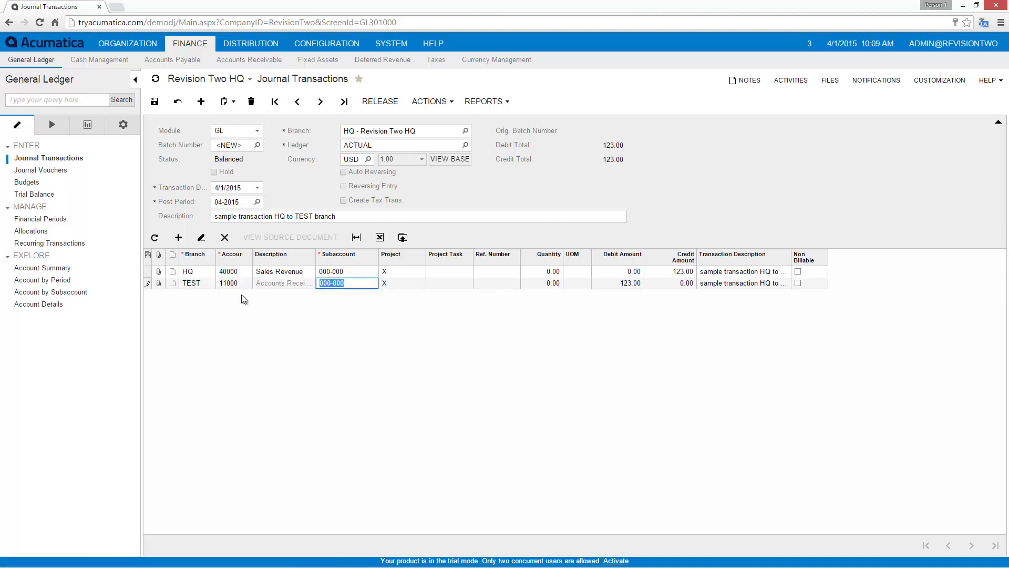
{"action": "left_click", "coordinate": [154, 101]}
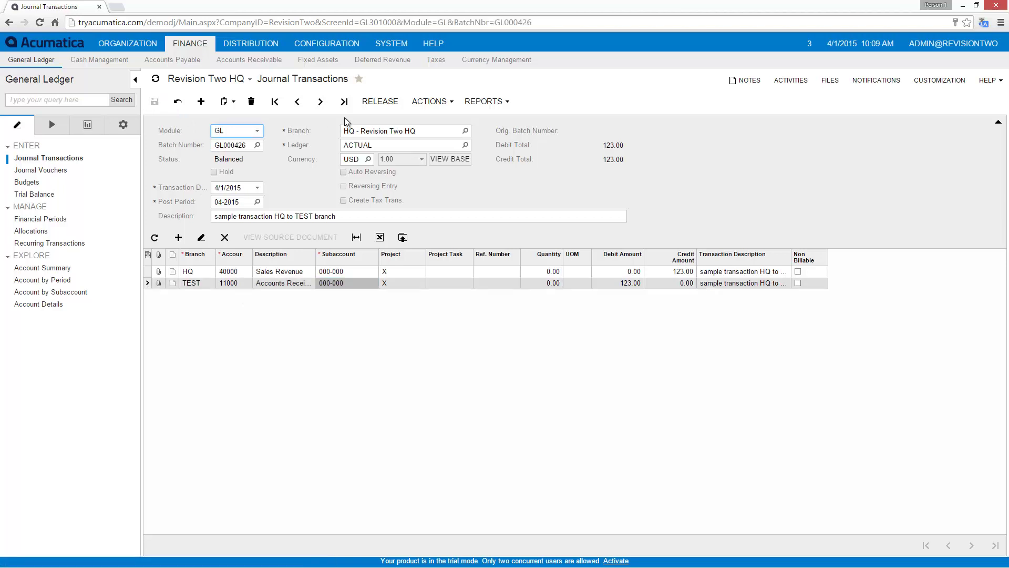
- Release the batch so it posts with 26000/19000 balancing lines and 246.00 totals
{"action": "left_click", "coordinate": [374, 101]}
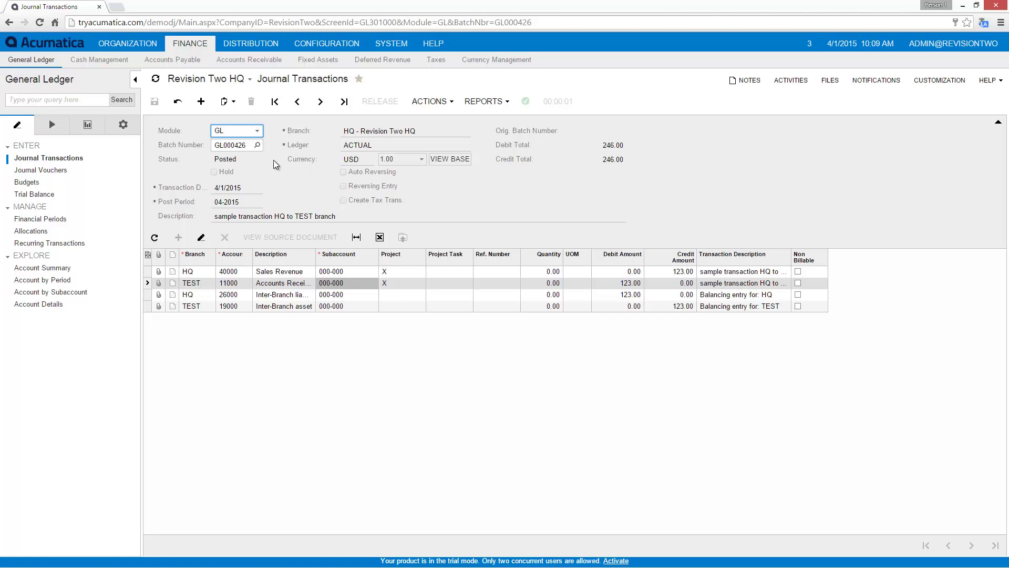
{"action": "left_click", "coordinate": [123, 125]}
- Load Balance Sheet report definition DBSP and open its BRANCHES unit set for editing
{"action": "left_click", "coordinate": [41, 305]}
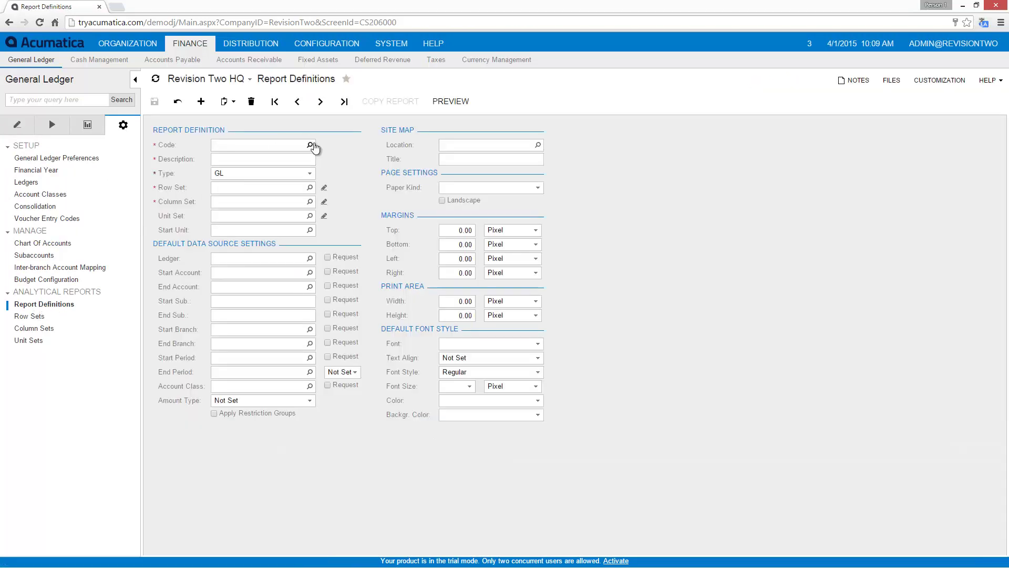
{"action": "left_click", "coordinate": [309, 145]}
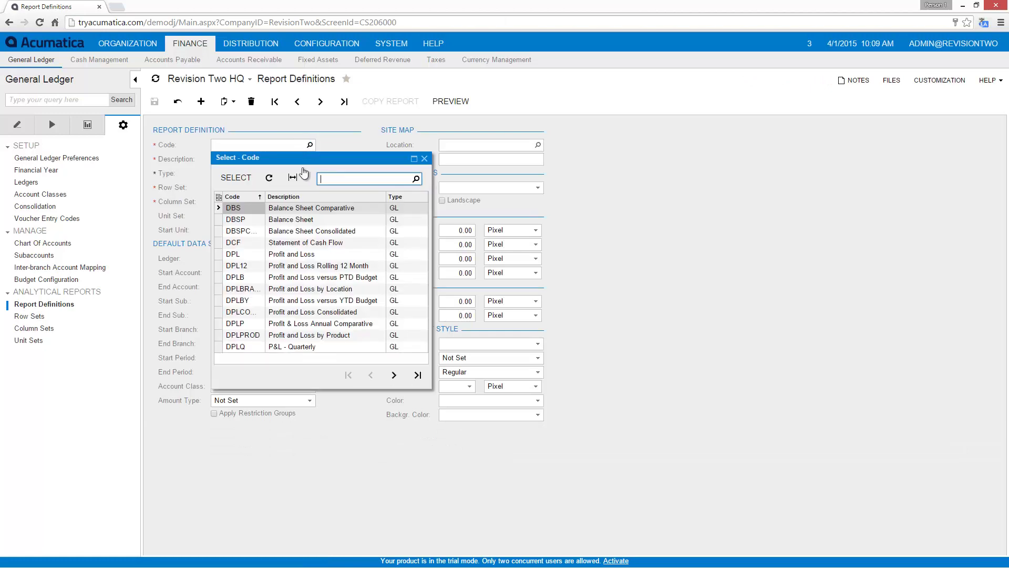
{"action": "double_click", "coordinate": [289, 220]}
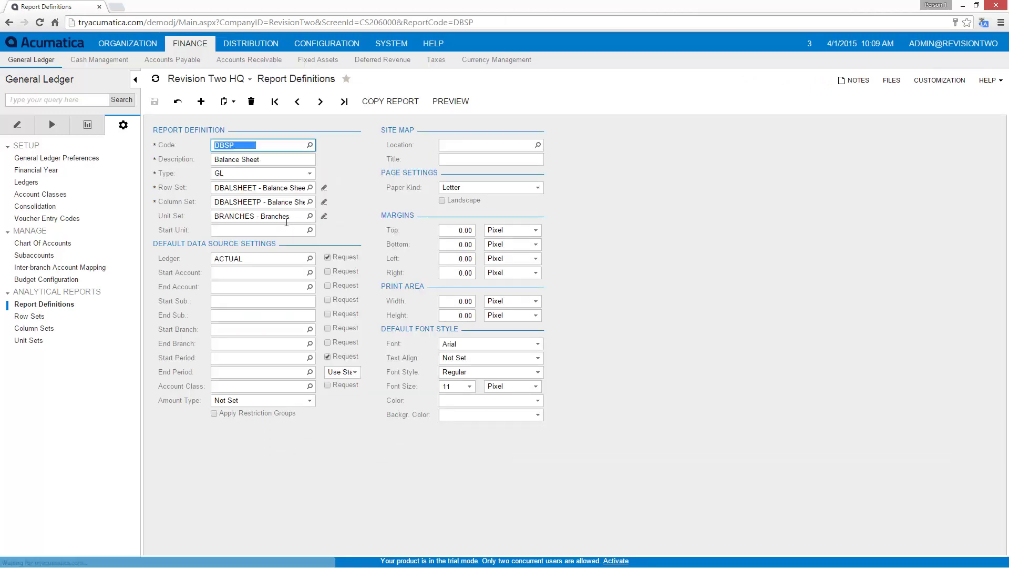
{"action": "left_click", "coordinate": [325, 216]}
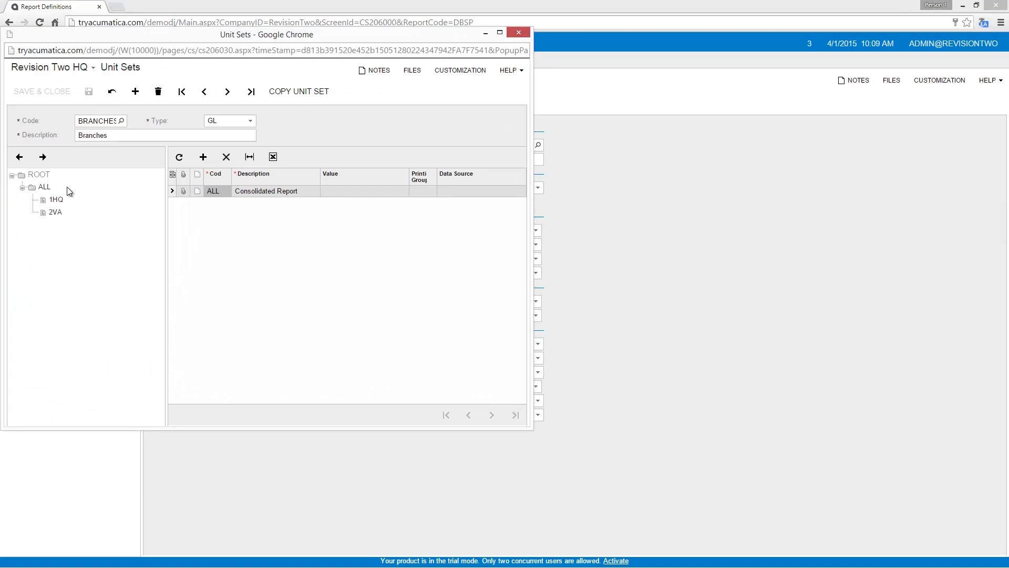
- Under ALL in the Branches unit set, add a new unit with code 3TEST and description Test
{"action": "left_click", "coordinate": [44, 187]}
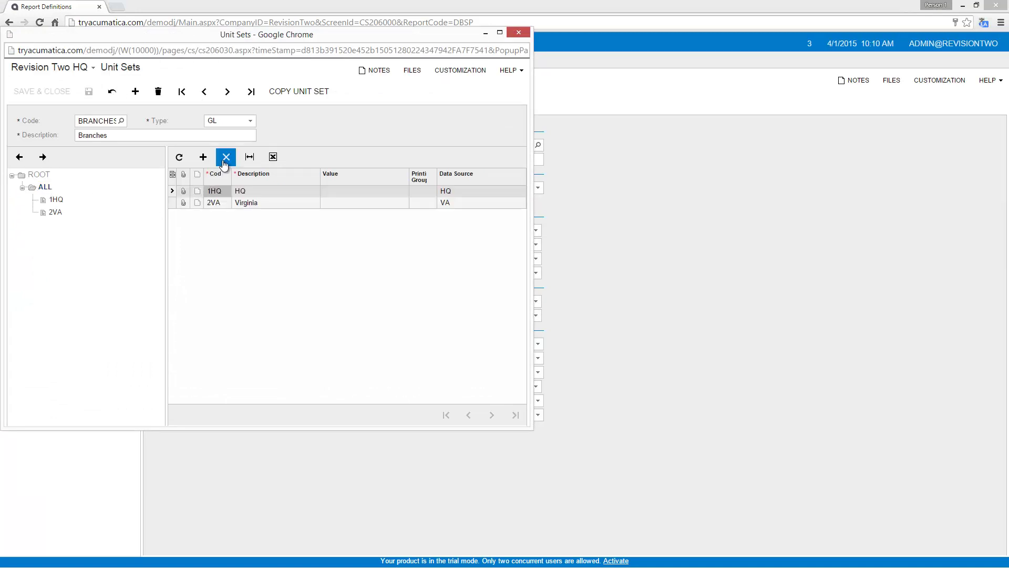
{"action": "left_click", "coordinate": [203, 156]}
{"action": "type", "text": "3TES"}
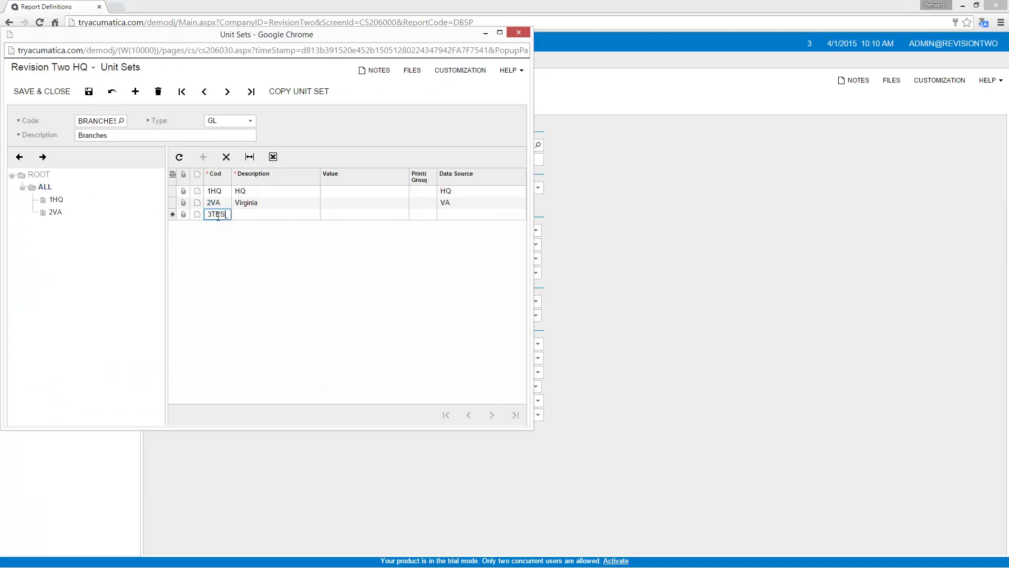
{"action": "type", "text": "T"}
{"action": "key", "text": "Tab"}
{"action": "type", "text": "Test"}
{"action": "key", "text": "Tab"}
{"action": "key", "text": "Tab"}
{"action": "key", "text": "Tab"}
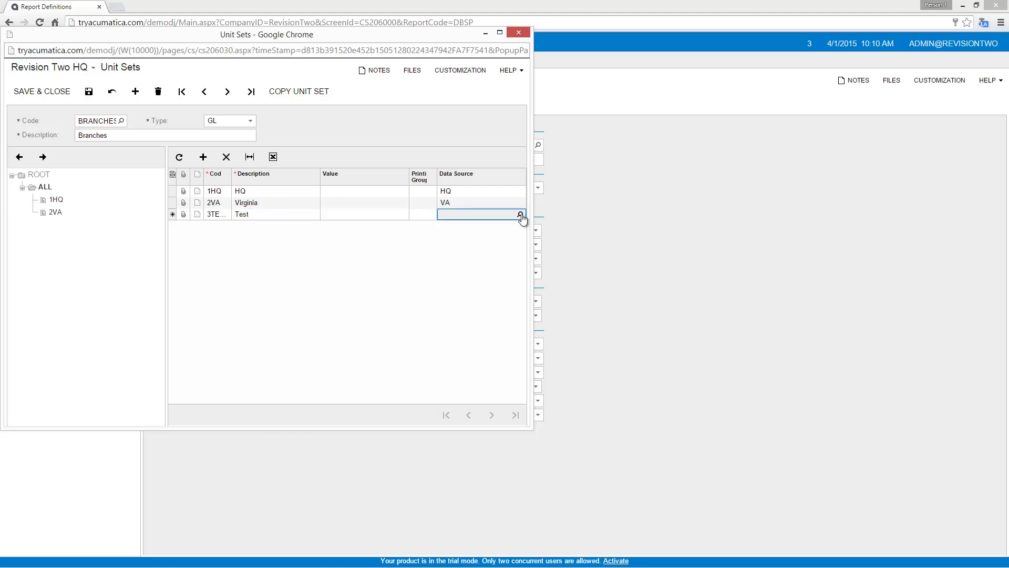
- Set the Test unit's data source start branch to TEST and save the unit set
{"action": "left_click", "coordinate": [520, 214]}
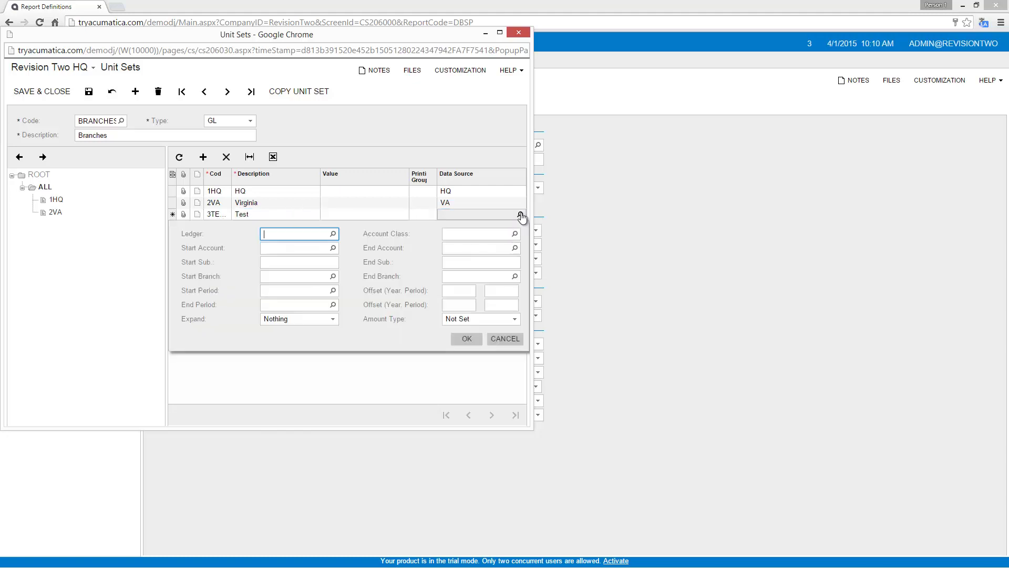
{"action": "left_click", "coordinate": [266, 275]}
{"action": "left_click", "coordinate": [333, 276]}
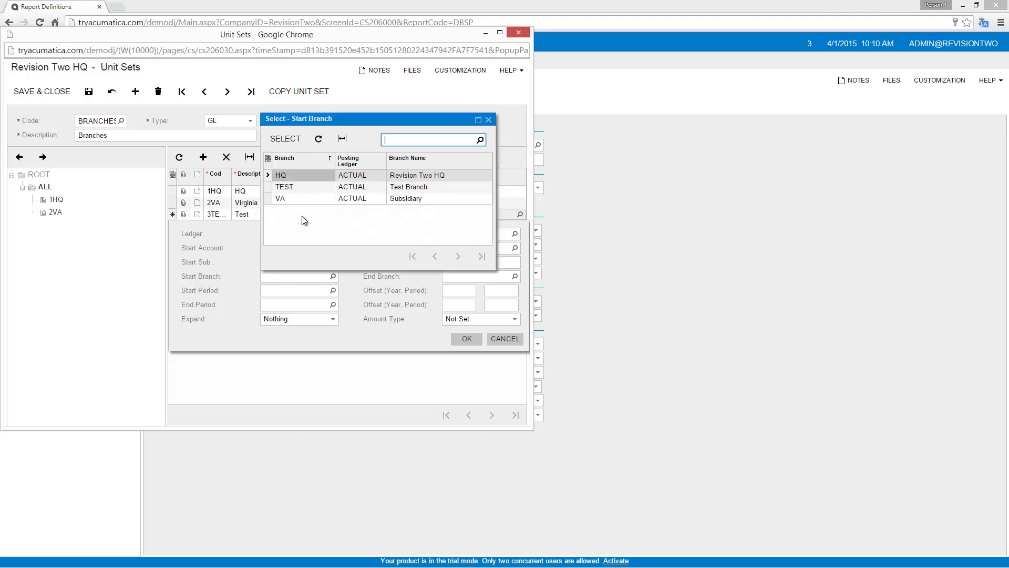
{"action": "double_click", "coordinate": [289, 188]}
{"action": "left_click", "coordinate": [467, 339]}
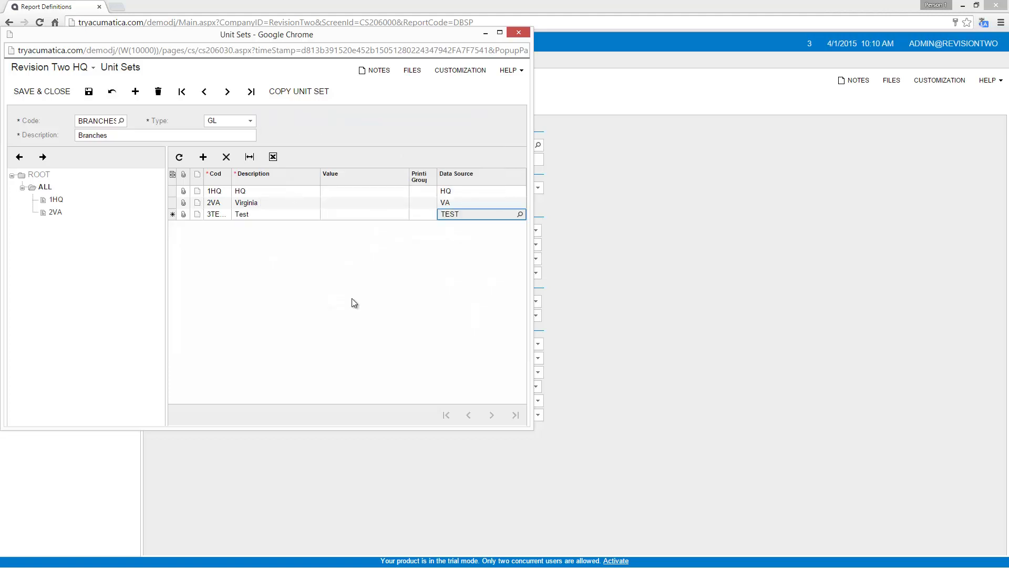
{"action": "left_click", "coordinate": [42, 91]}
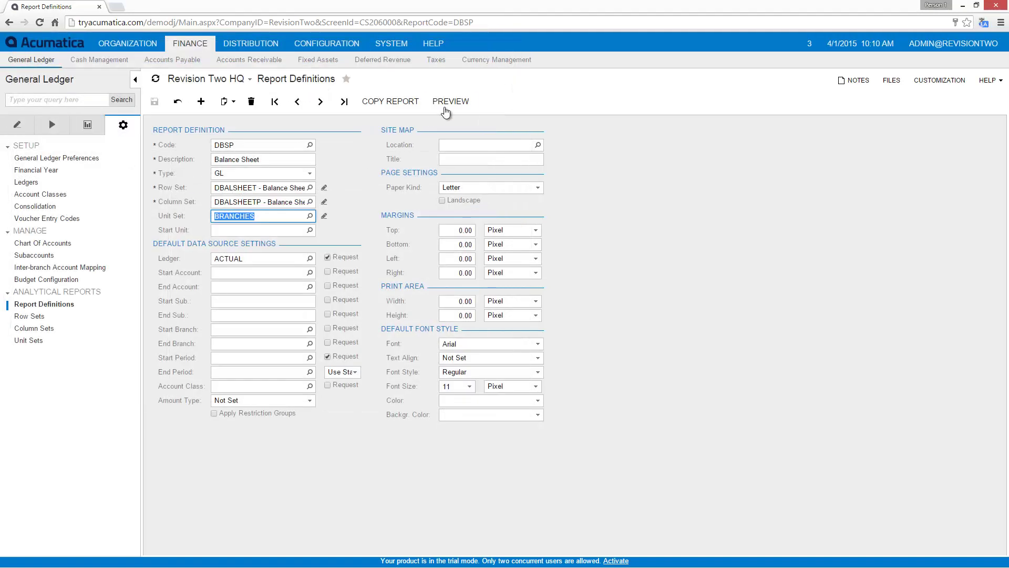
- Run the Balance Sheet preview and show the Test unit: Account Receivable 123.00, Due from Related (123.00)
{"action": "left_click", "coordinate": [450, 102]}
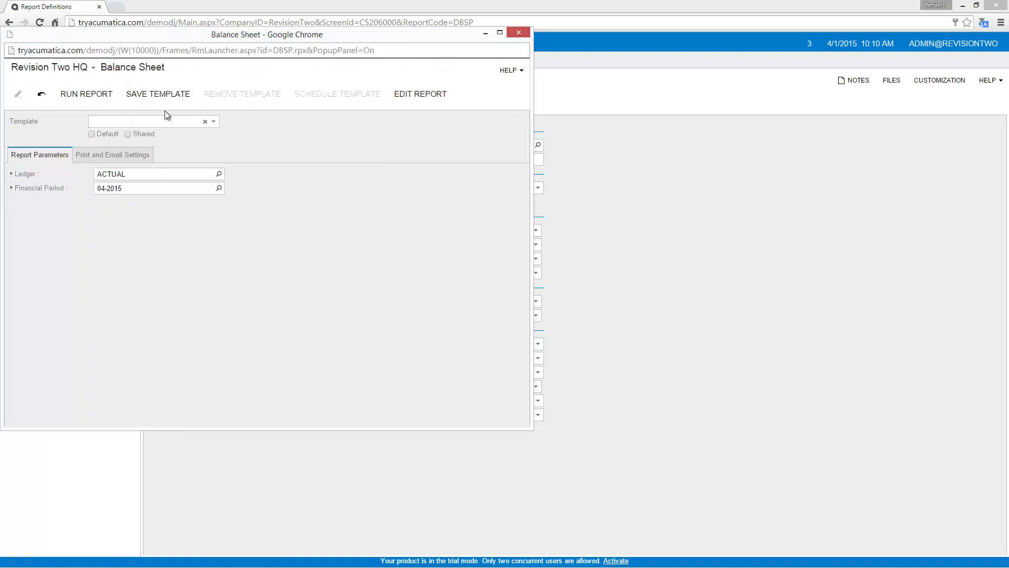
{"action": "left_click", "coordinate": [98, 96]}
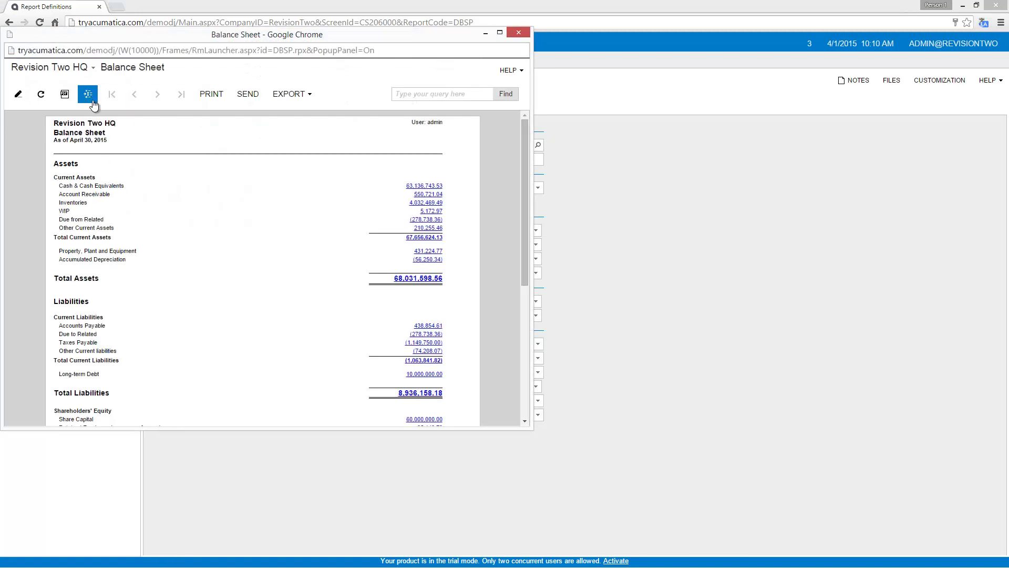
{"action": "left_click", "coordinate": [89, 96]}
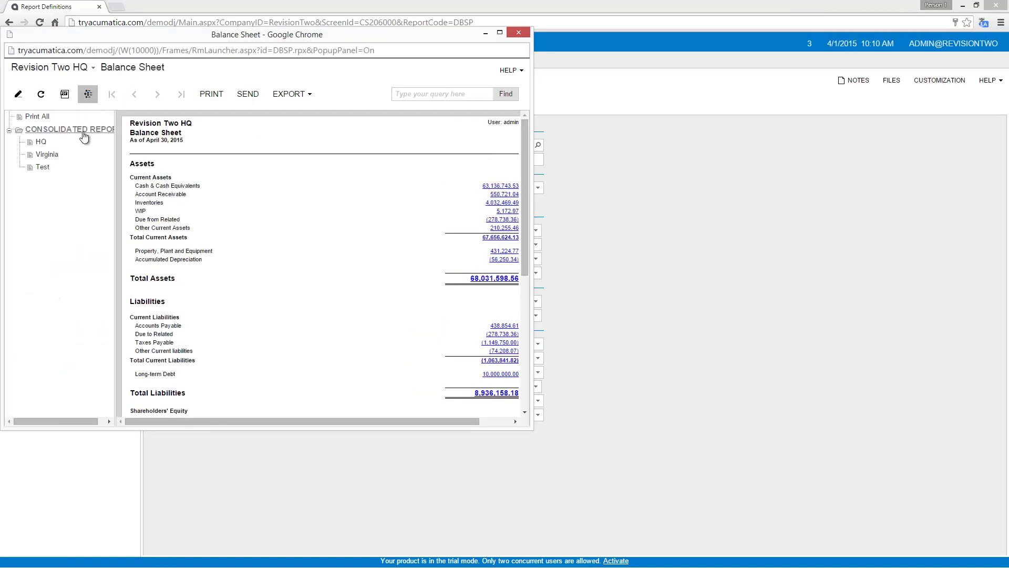
{"action": "left_click", "coordinate": [42, 168]}
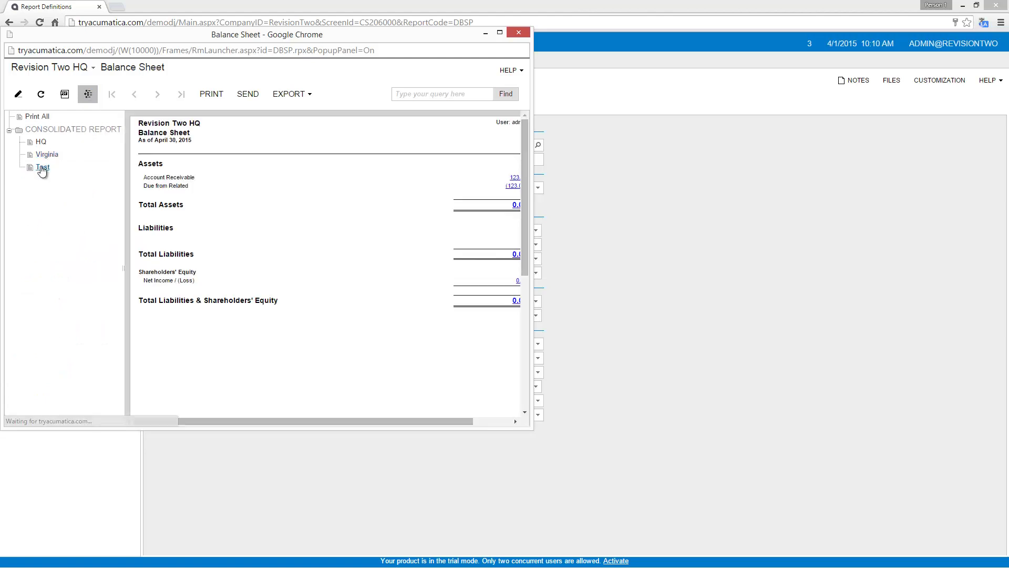
{"action": "left_click_drag", "start_coordinate": [532, 223], "coordinate": [588, 222]}
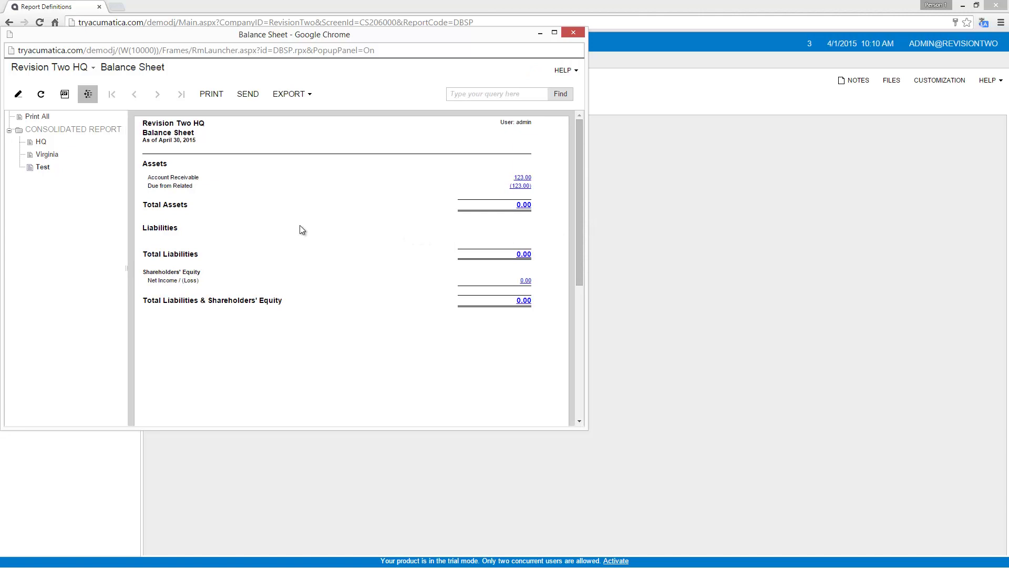